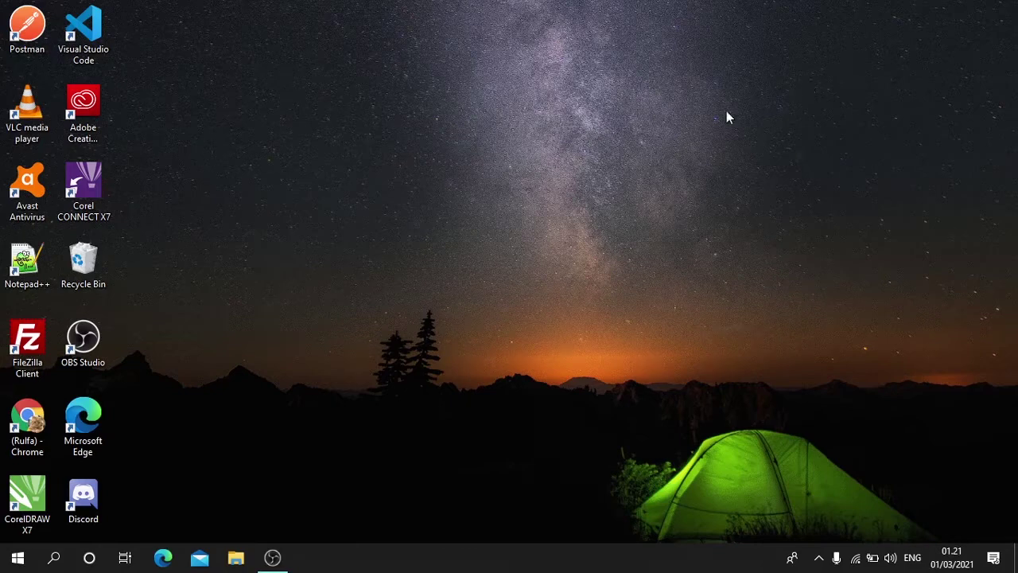
- Launch Google Chrome from its desktop shortcut
double_click(24, 417)
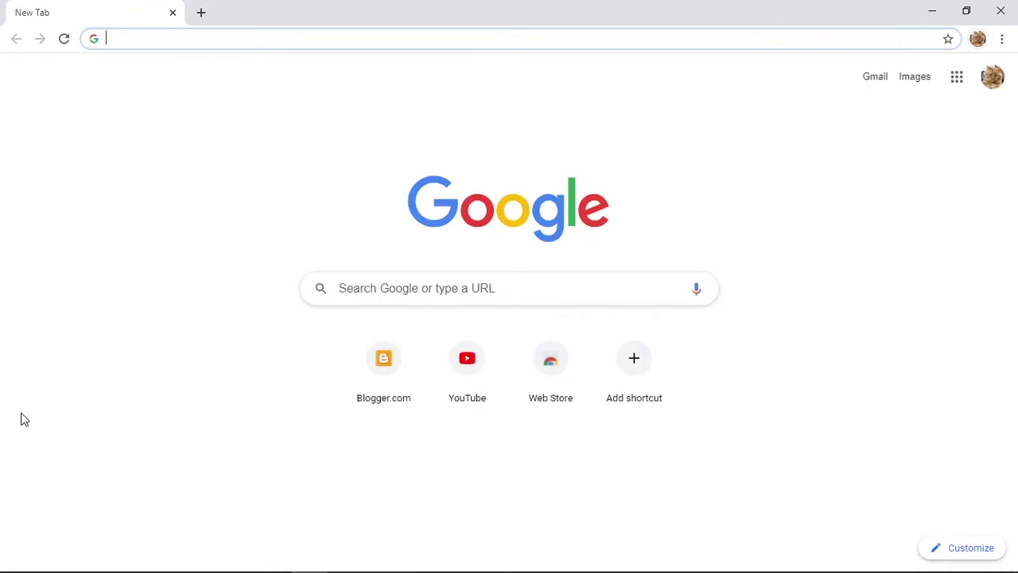
- Load ipnujateng.or.id by typing 'ipnu' and accepting the address suggestion
text(ipnu)
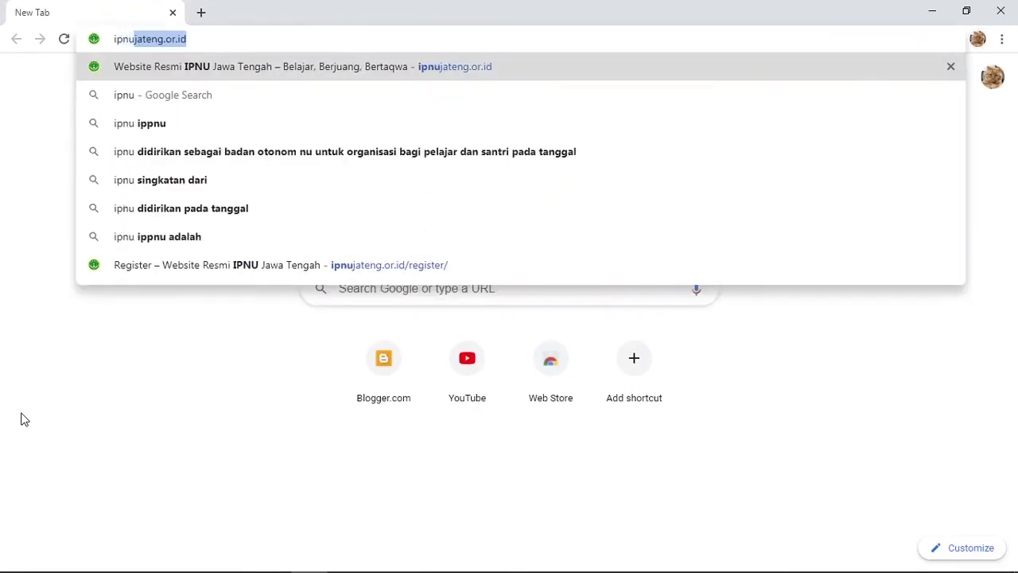
key(Right)
key(Return)
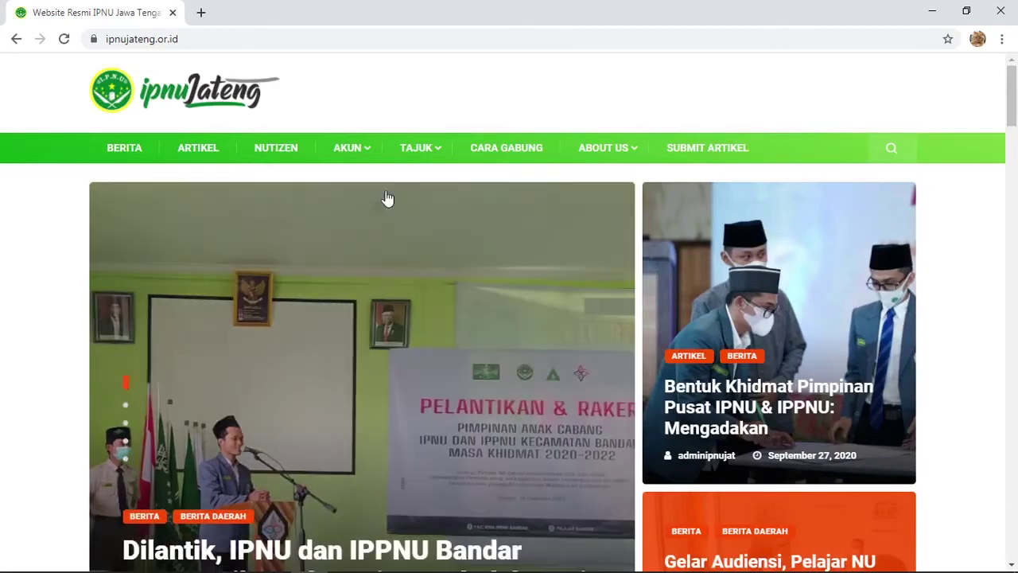
- Go to the Register page through the menu's AKUN > REGISTER entry
mouse_move(368, 157)
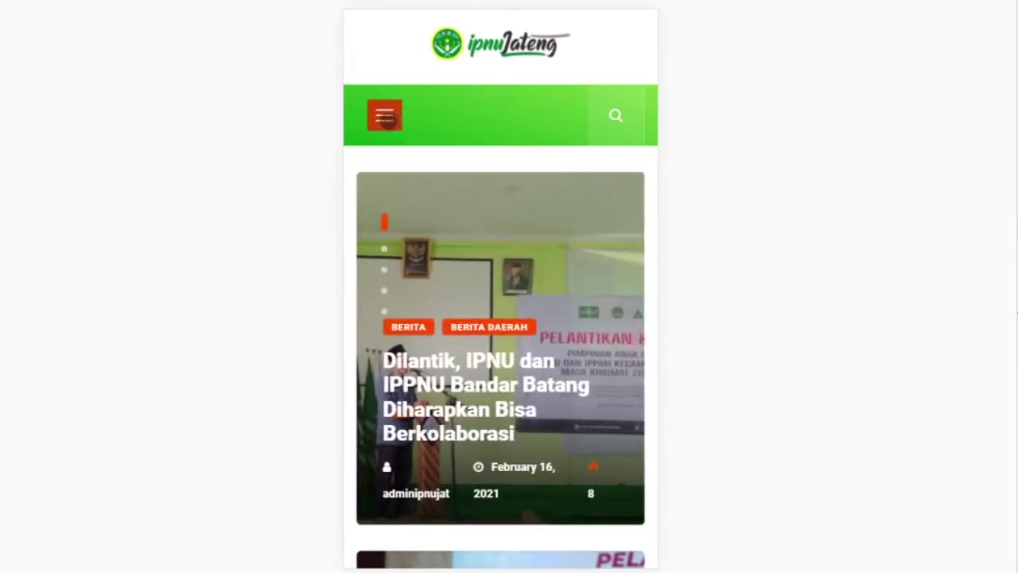
click(386, 115)
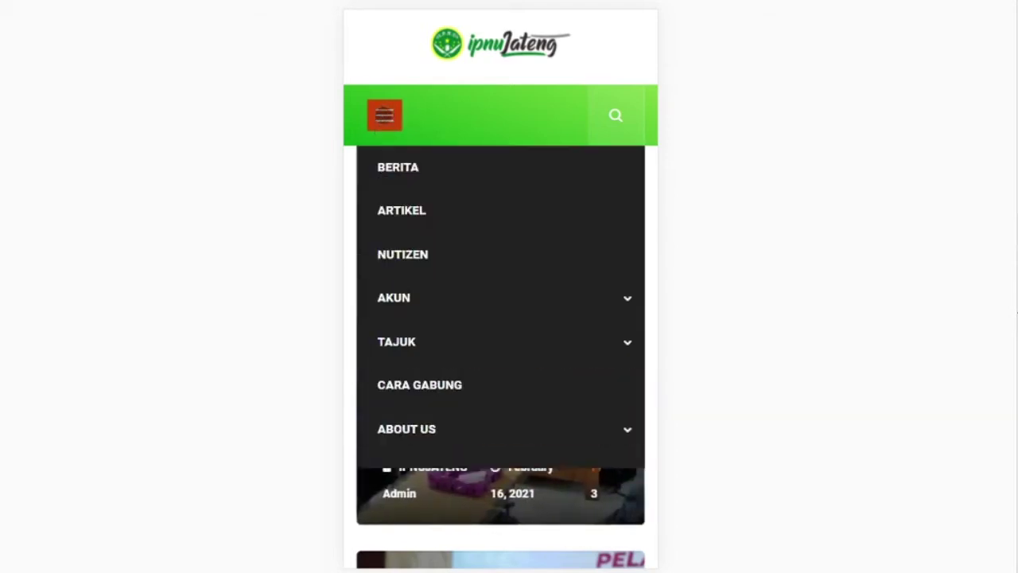
click(414, 298)
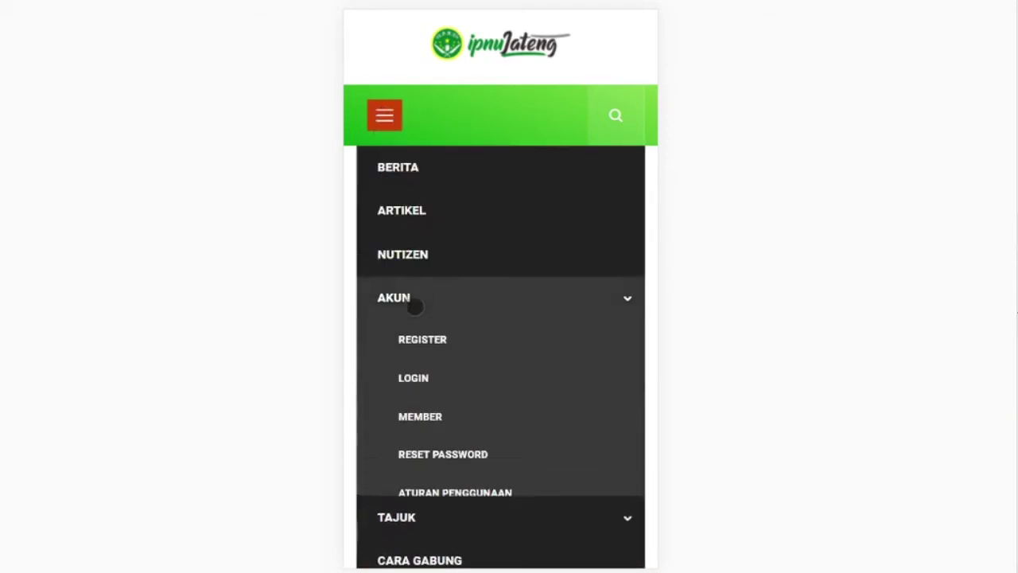
click(443, 341)
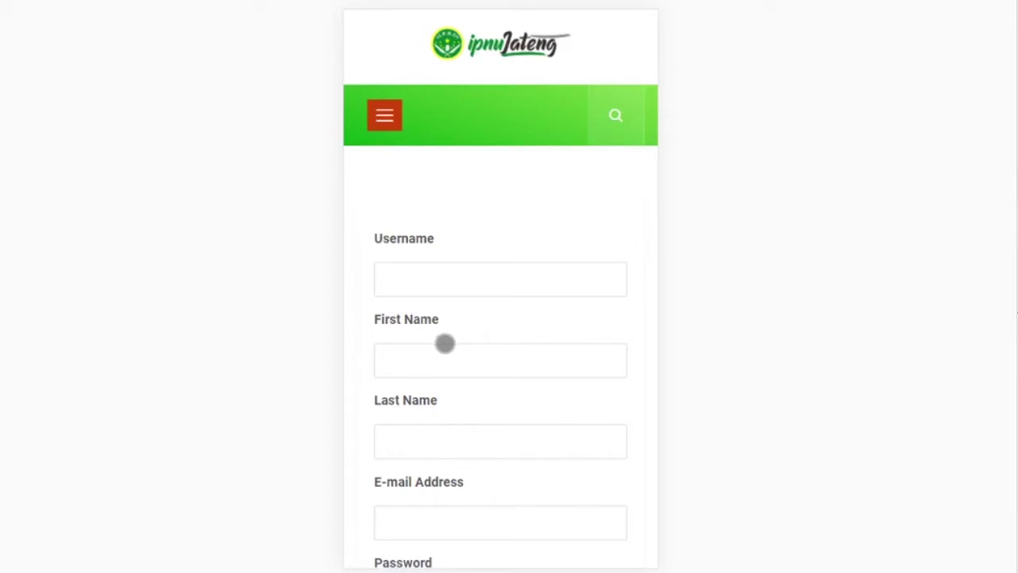
- Fill the Username, First Name and Last Name fields with the new member's details
scroll(443, 342, down, 2)
scroll(459, 334, down, 1)
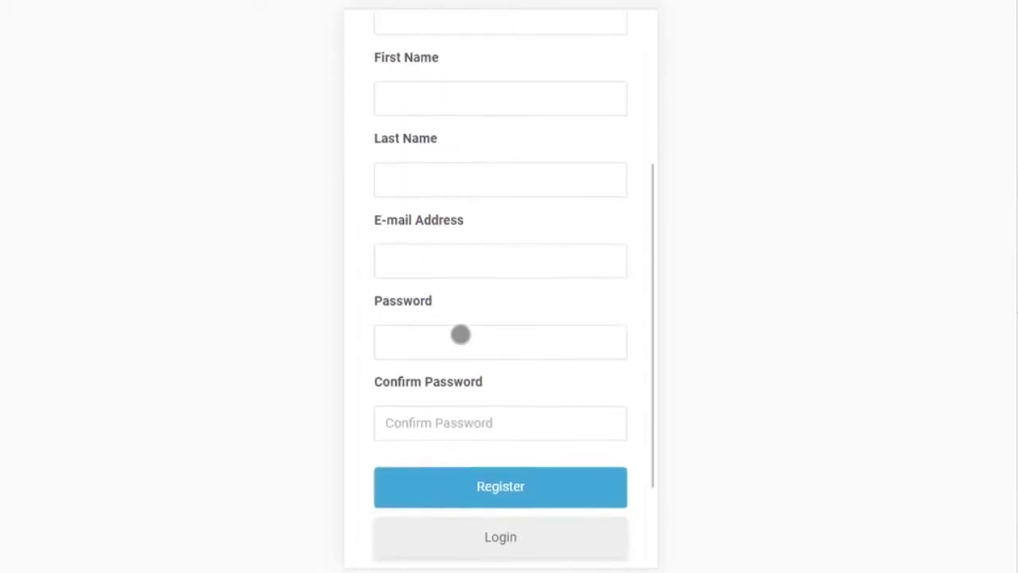
scroll(462, 332, up, 1)
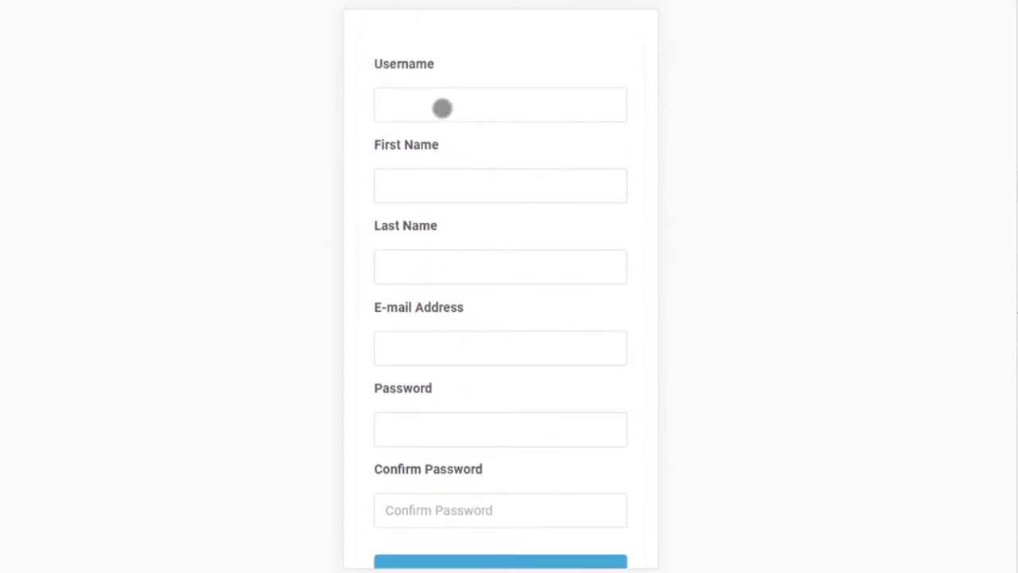
click(443, 108)
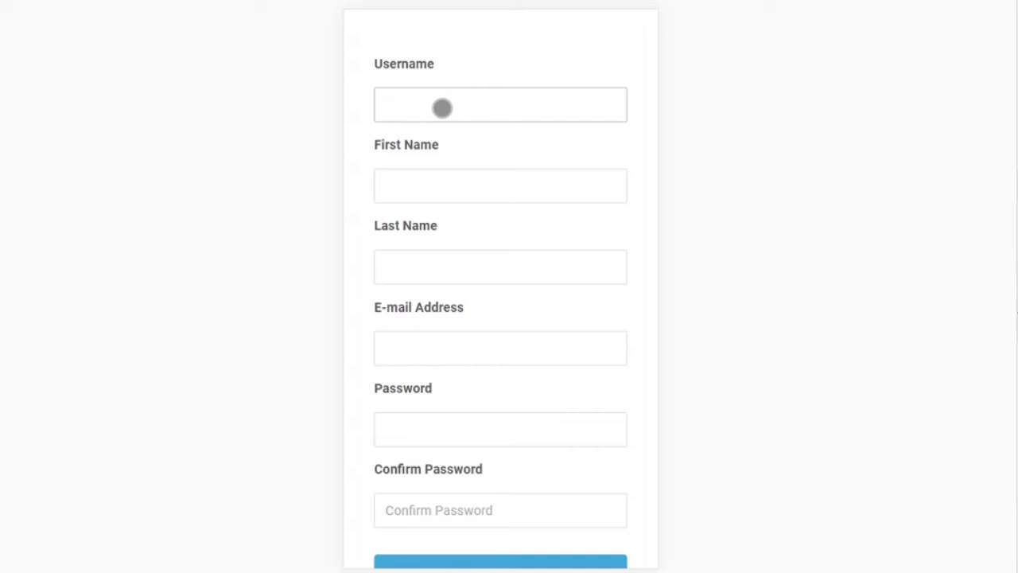
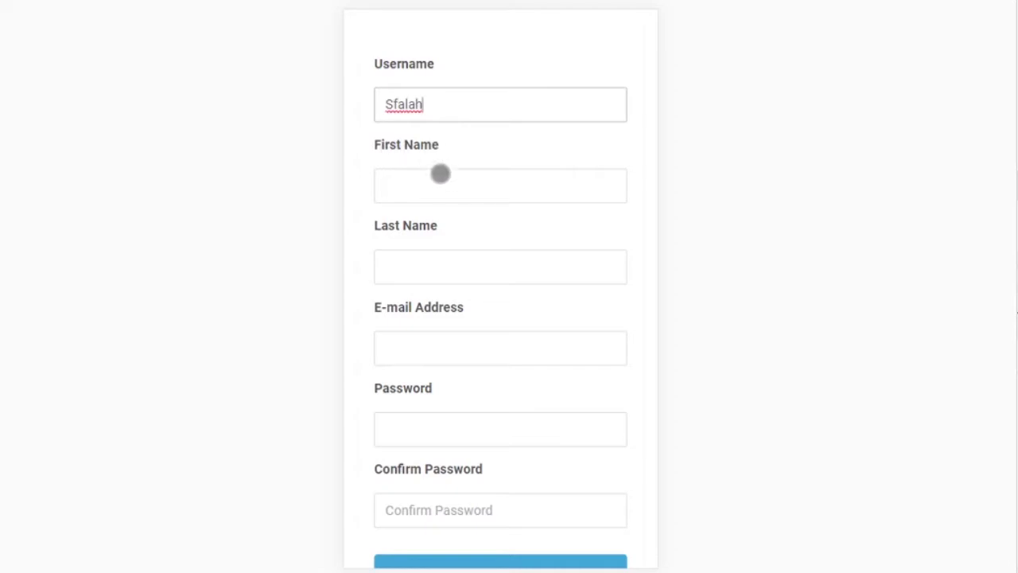
click(450, 186)
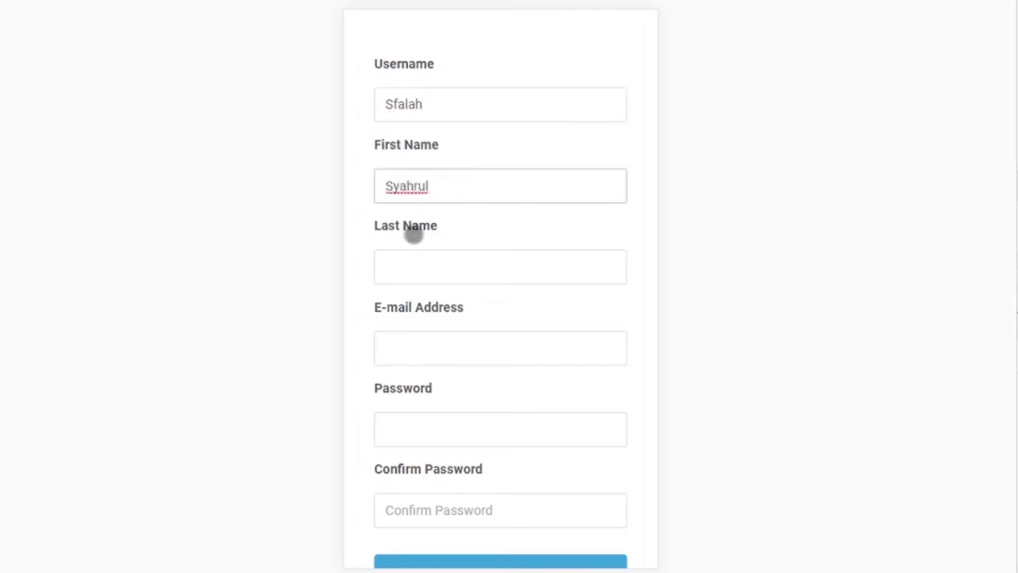
click(405, 265)
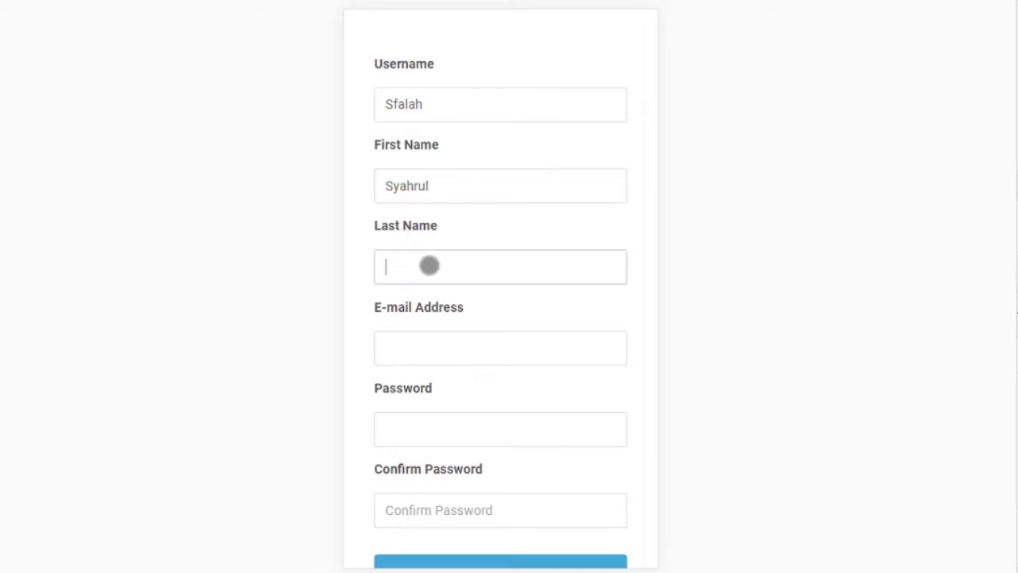
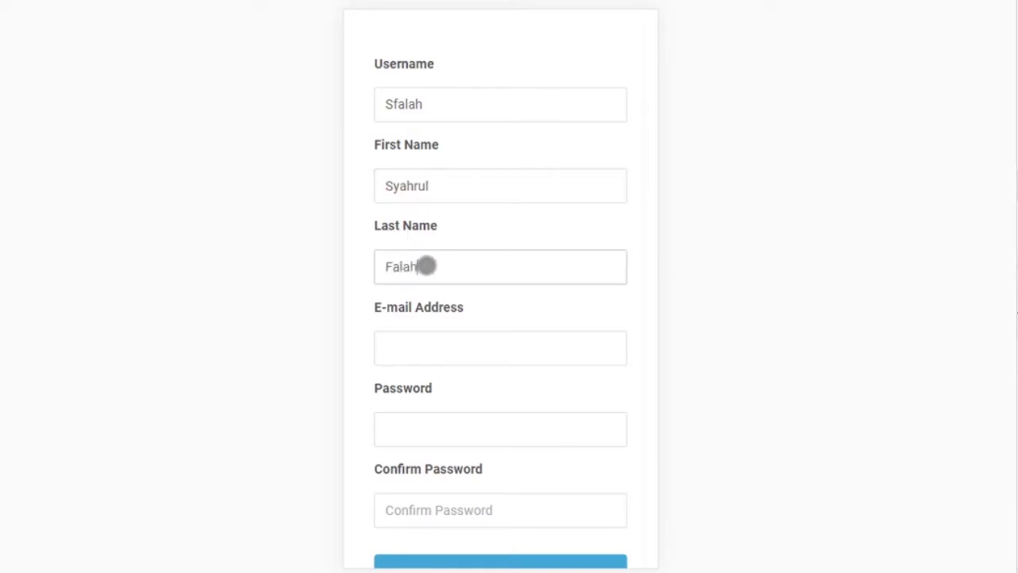
scroll(499, 216, down, 1)
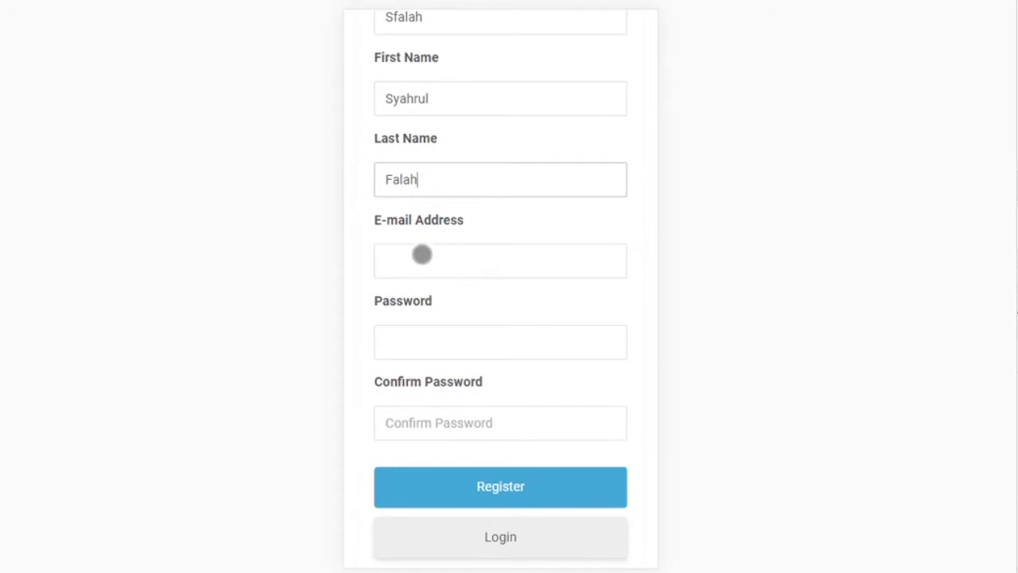
- Paste the account e-mail and the password into both password fields, then submit the registration
click(420, 256)
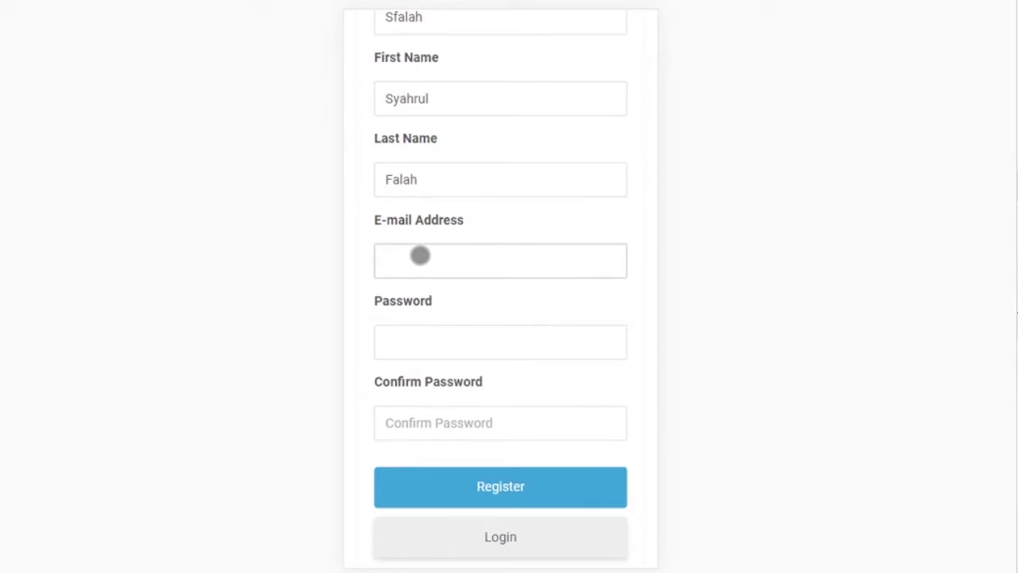
key(ctrl+v)
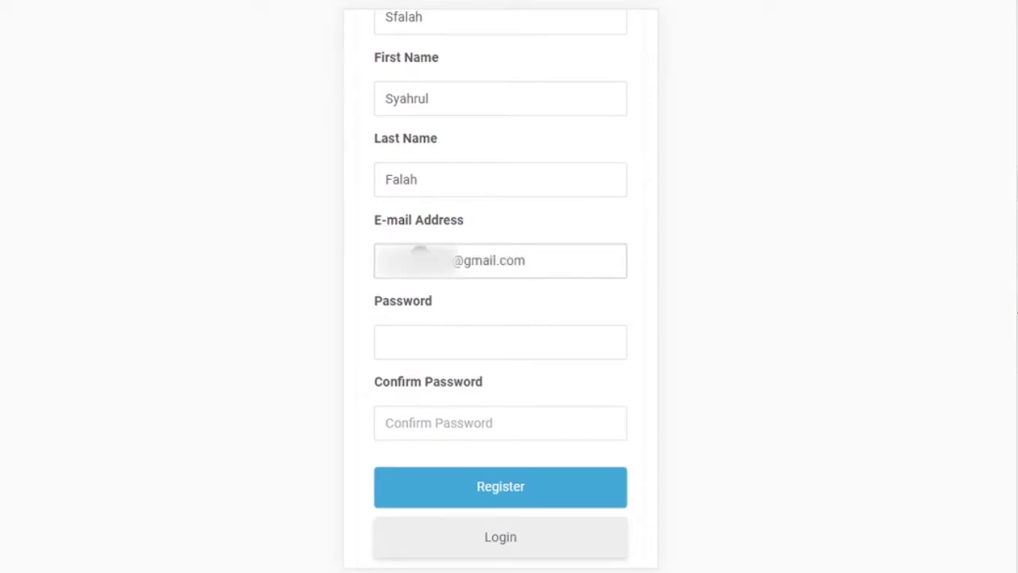
click(473, 342)
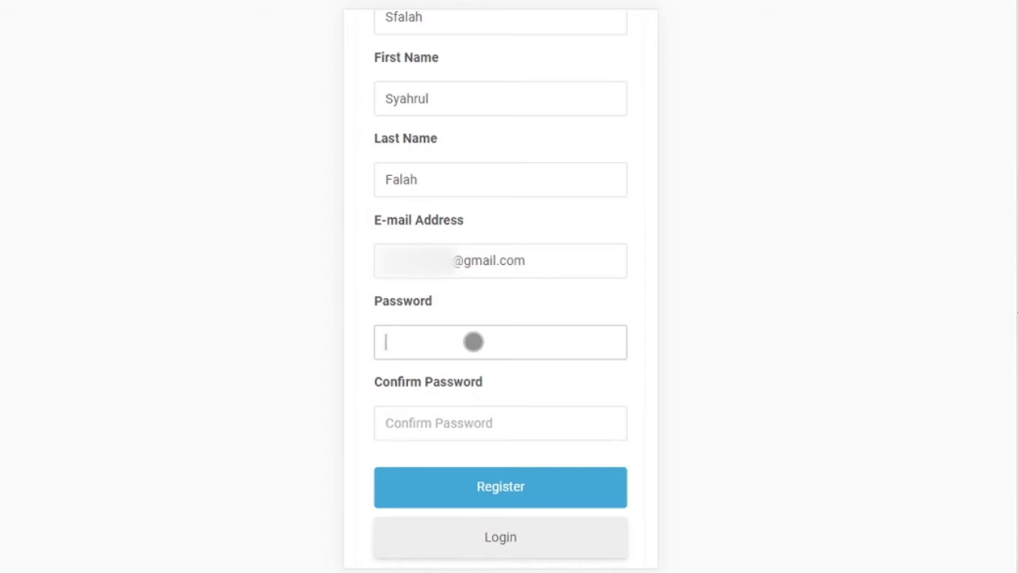
key(ctrl+v)
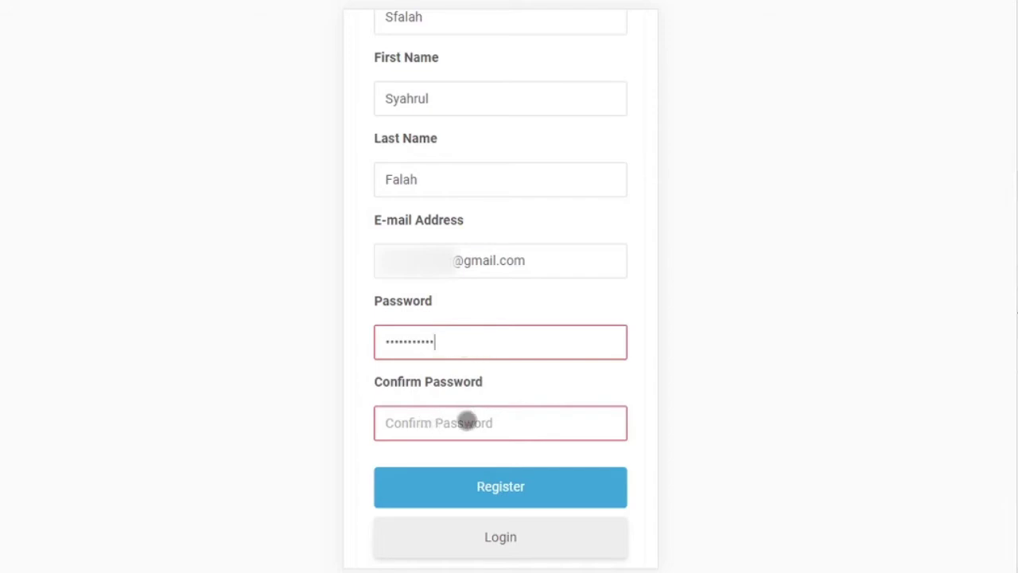
click(466, 422)
key(ctrl+v)
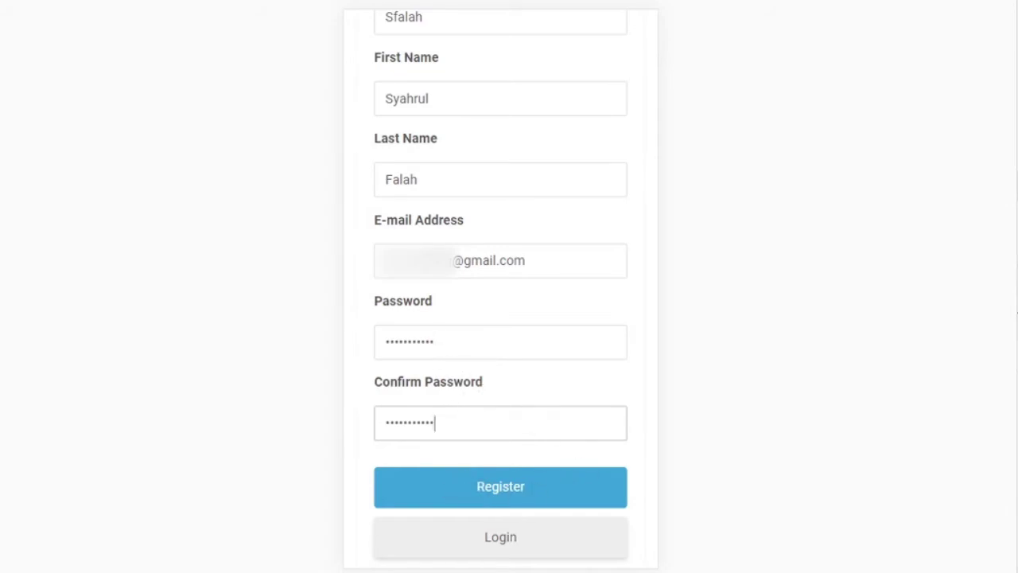
click(523, 487)
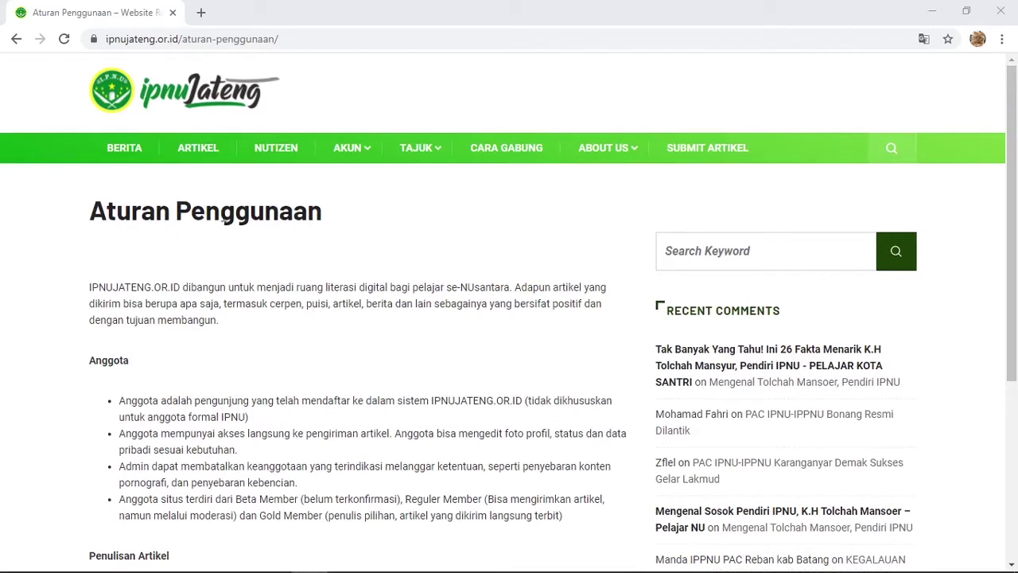
- Open the Aturan Penggunaan page, fixing its duplicated URL, and scroll through the rules
mouse_move(351, 159)
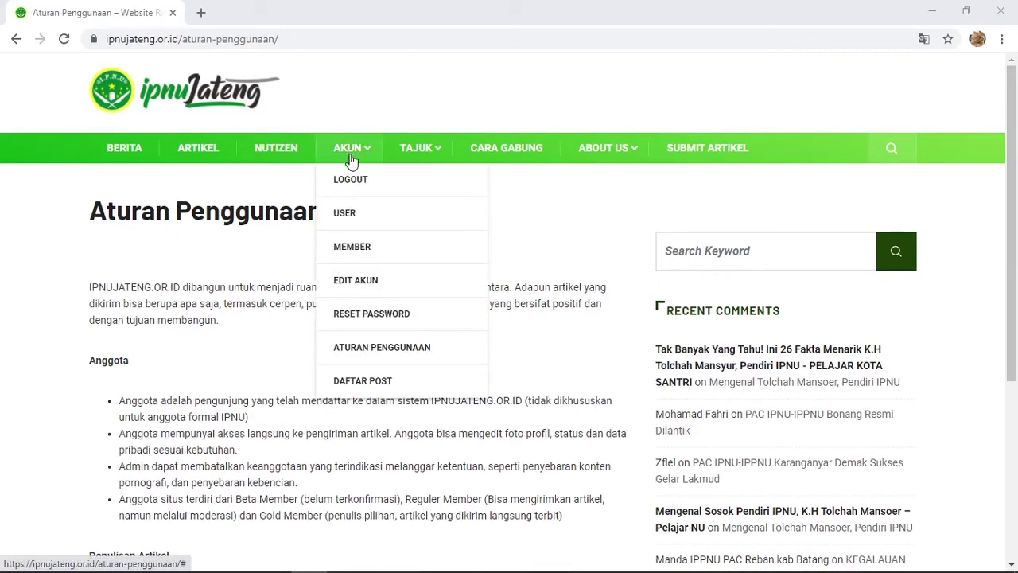
click(378, 353)
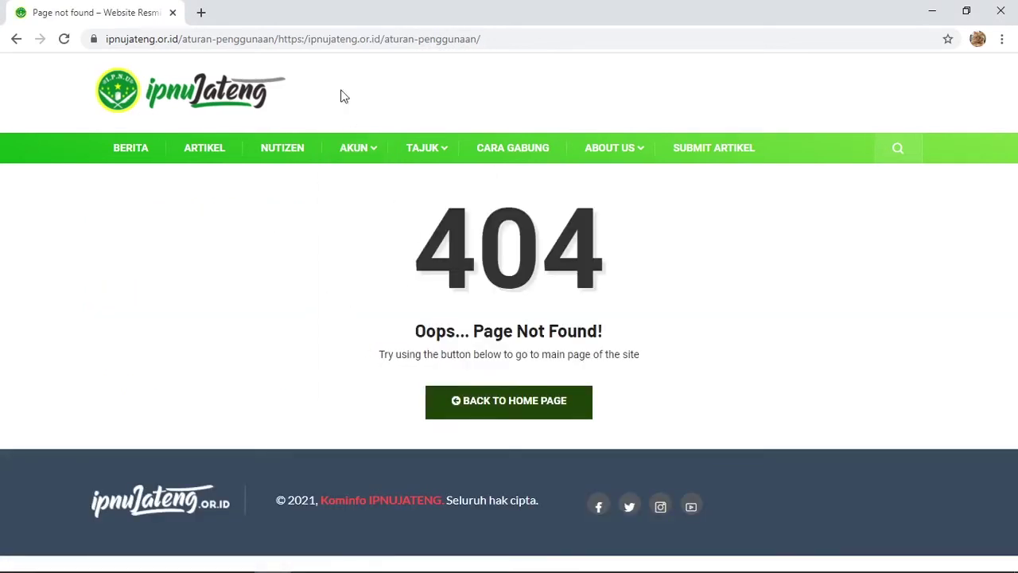
drag(280, 35, 541, 35)
key(BackSpace)
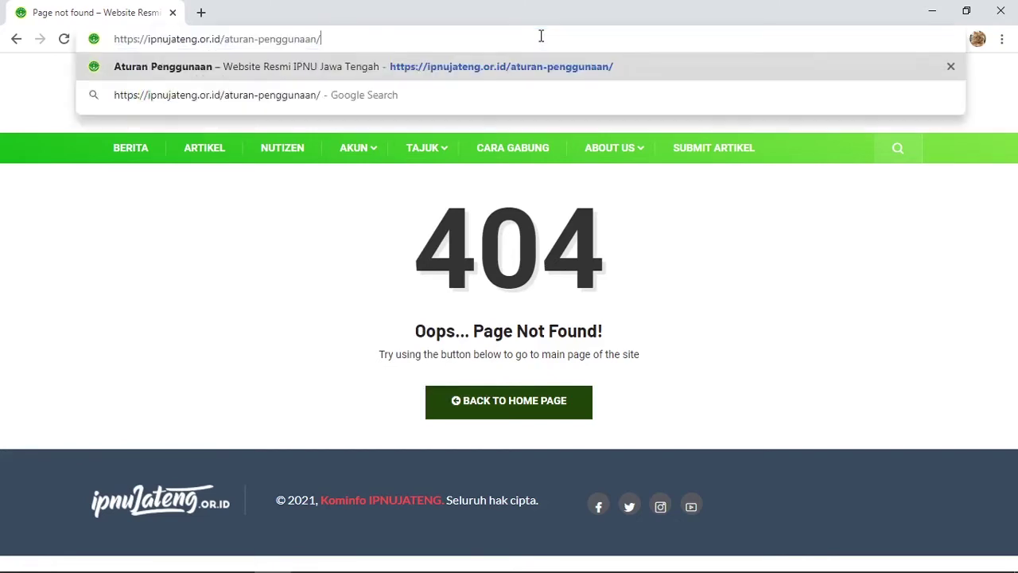
key(Return)
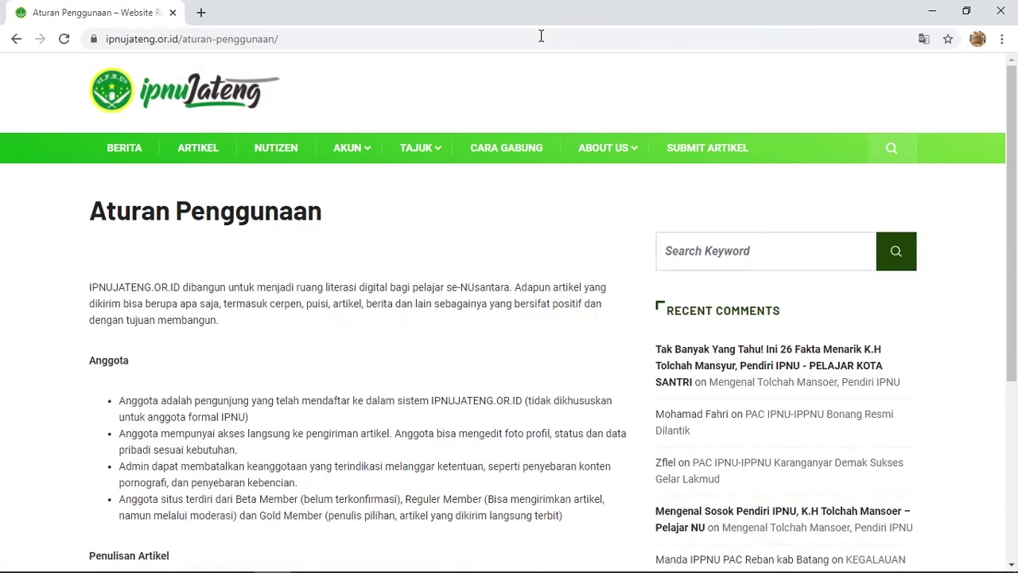
scroll(488, 223, down, 2)
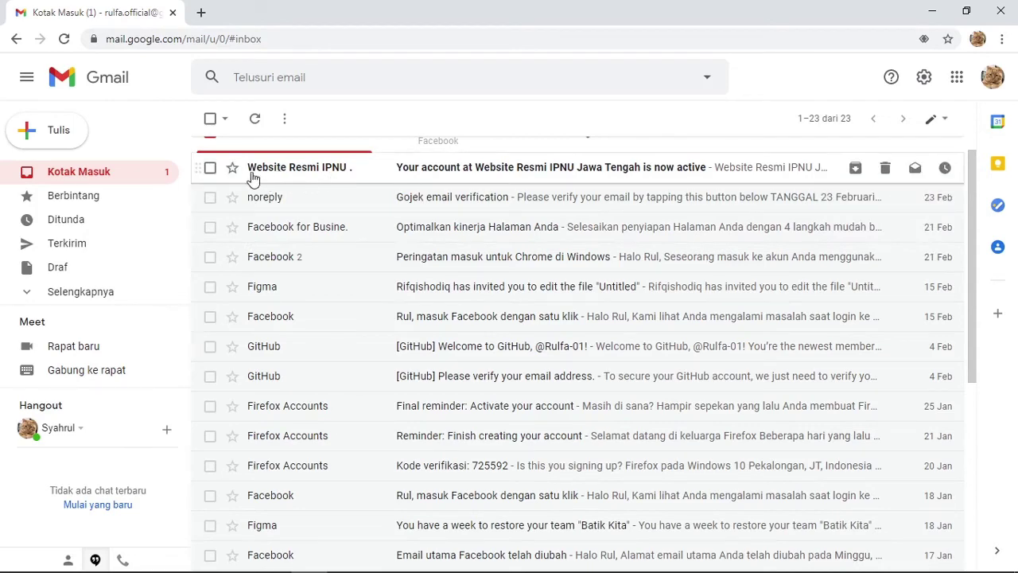
- Open and read the Website Resmi IPNU account-approval email
click(357, 179)
scroll(402, 319, down, 1)
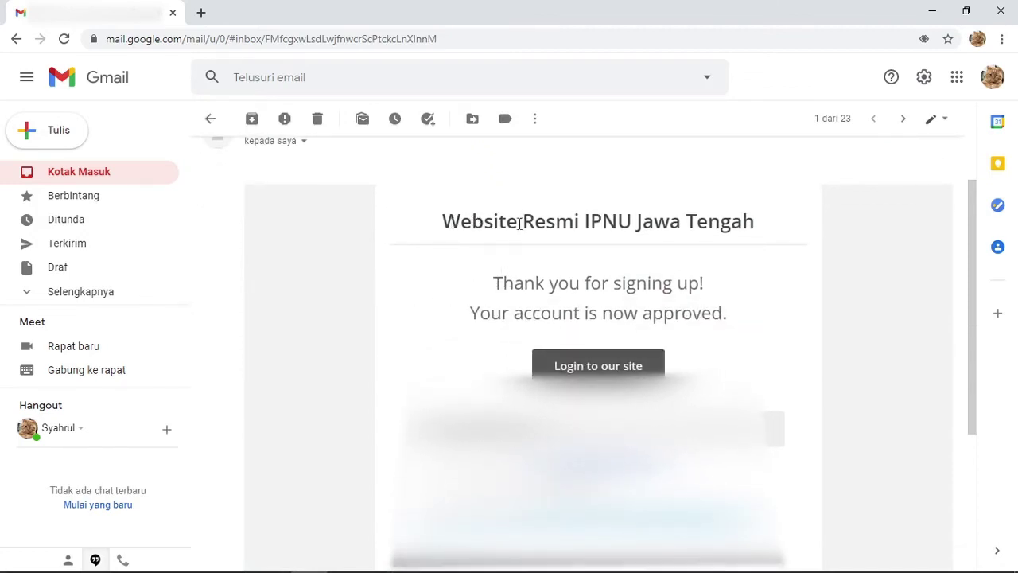
scroll(469, 275, down, 1)
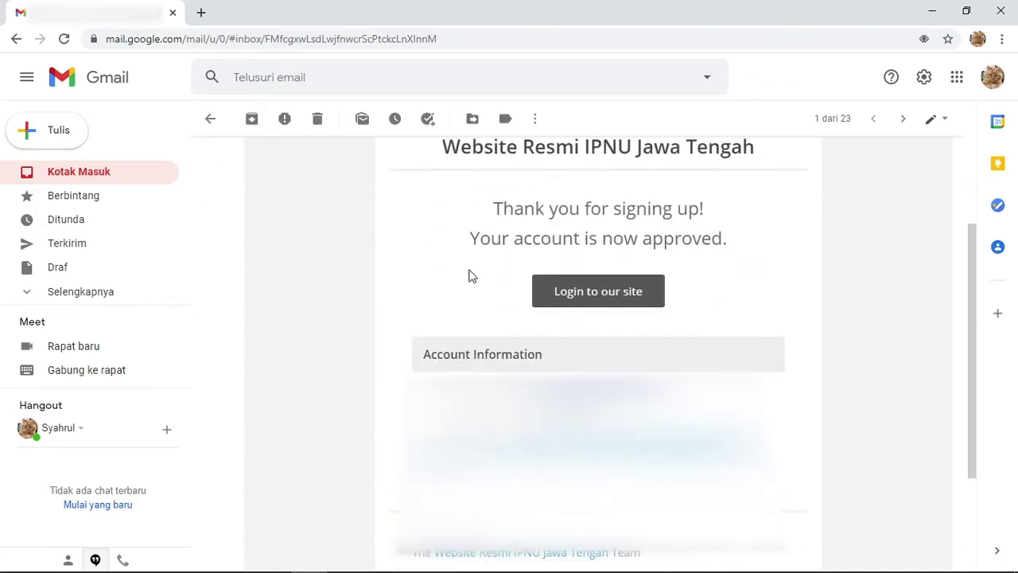
scroll(469, 275, up, 1)
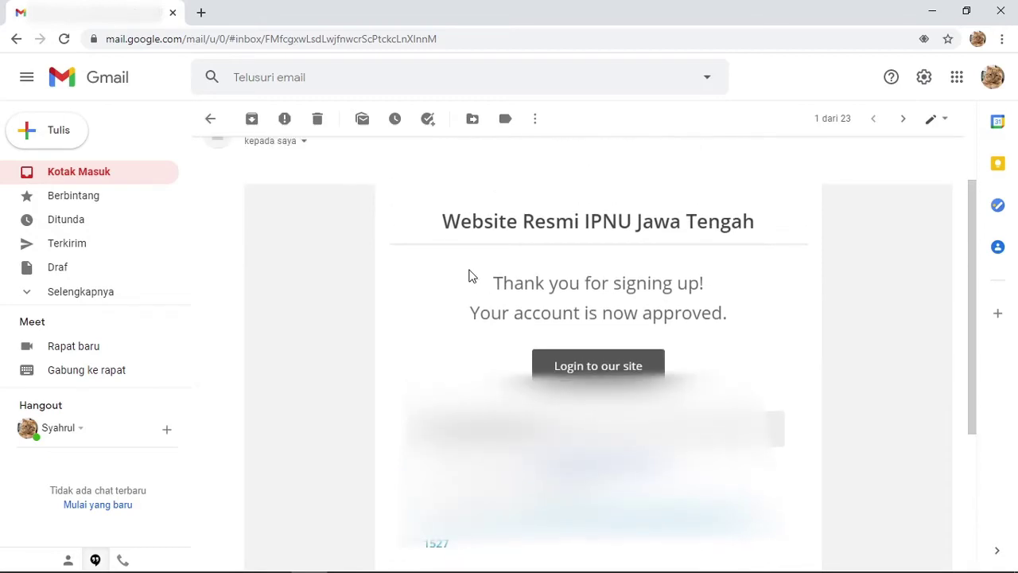
scroll(470, 275, down, 1)
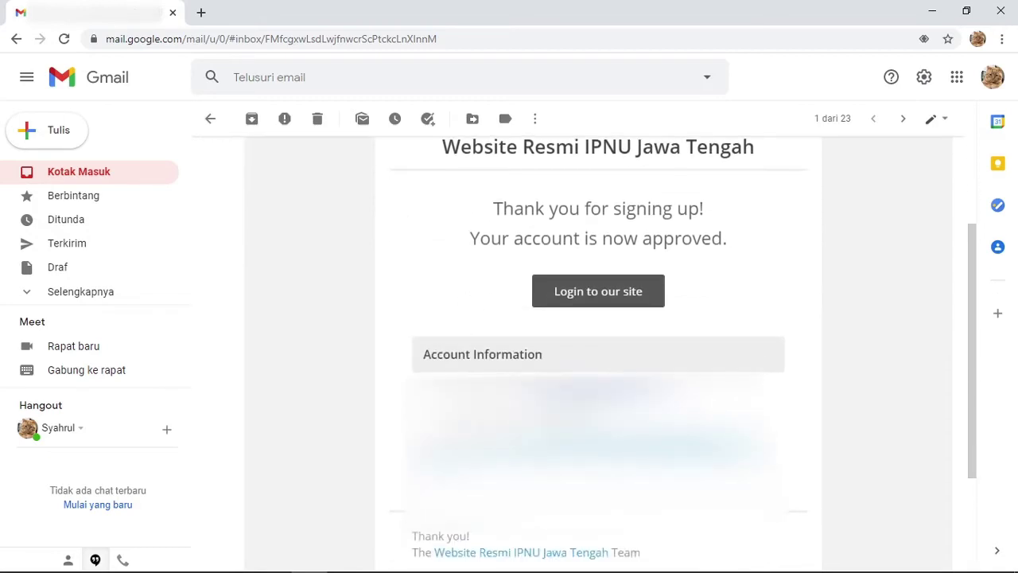
scroll(598, 354, up, 1)
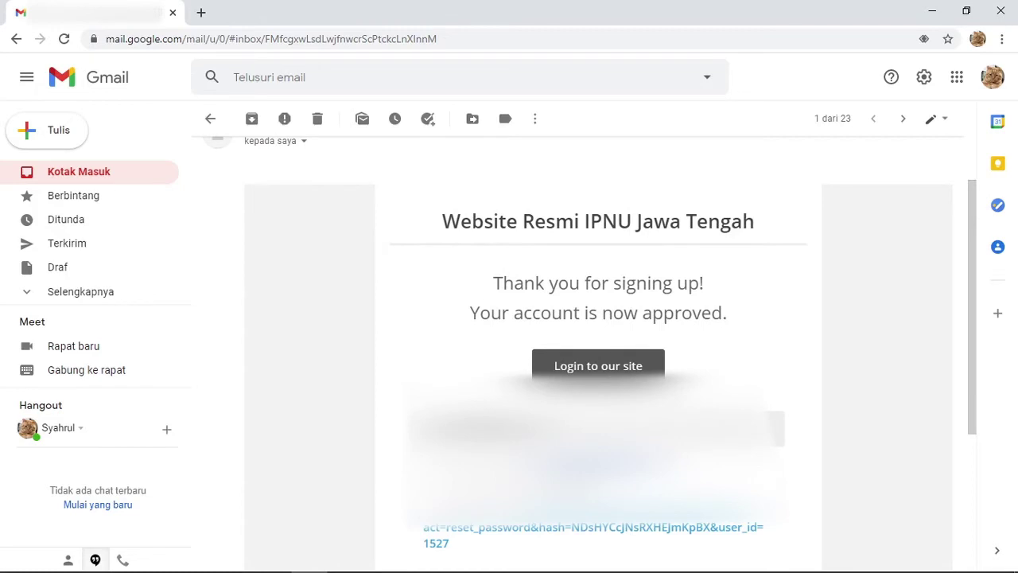
- Load ipnujateng.or.id in a new browser tab
click(202, 12)
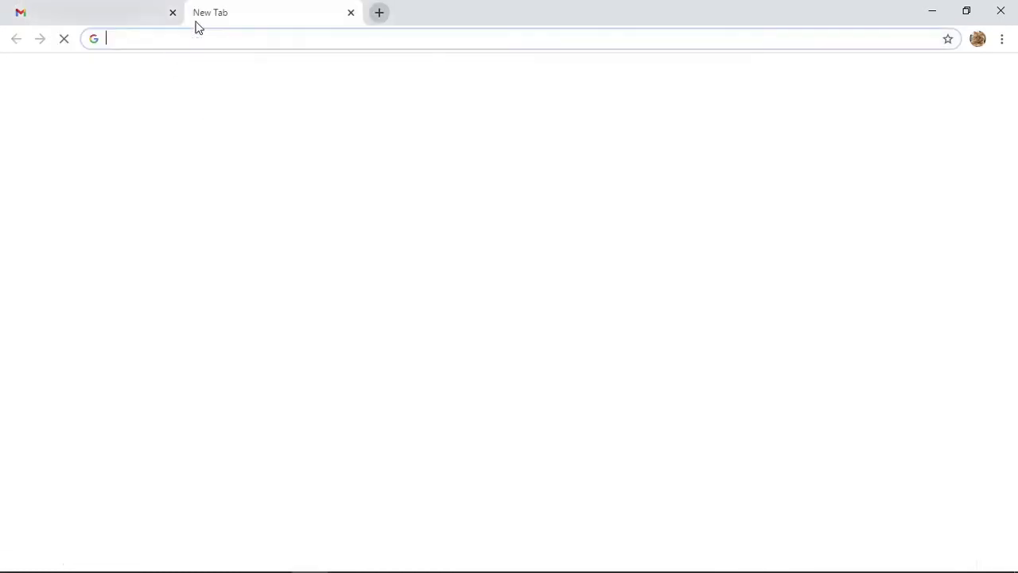
text(ipnujateng.or.id)
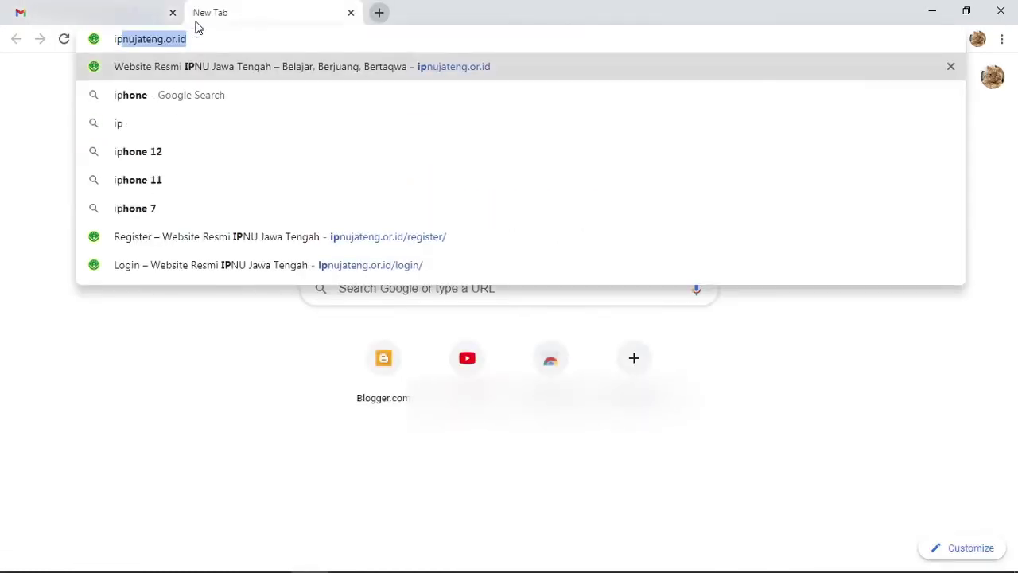
key(Right)
key(Return)
- Log in through AKUN > LOGIN with the account password to reach the member profile
mouse_move(351, 147)
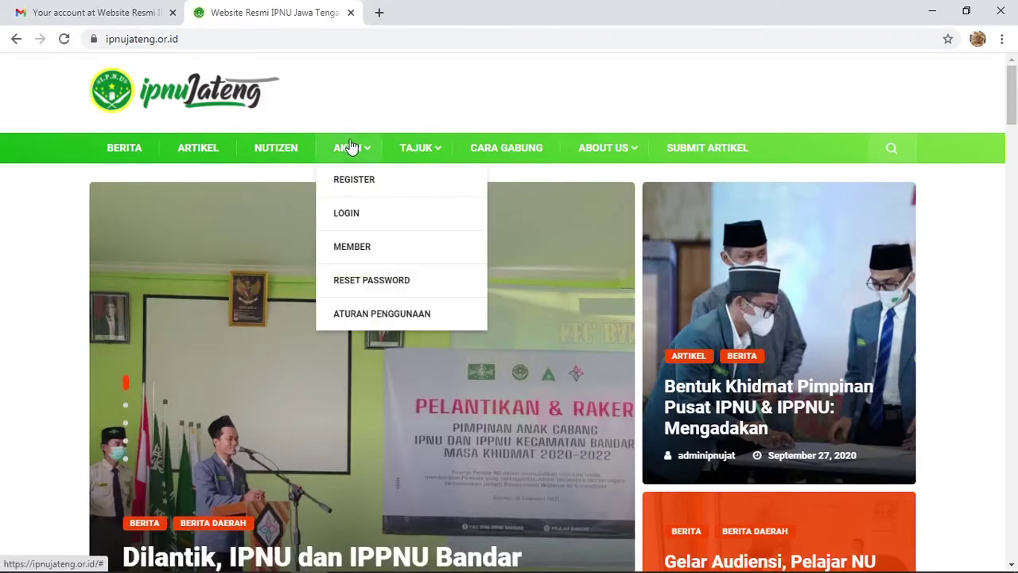
click(377, 213)
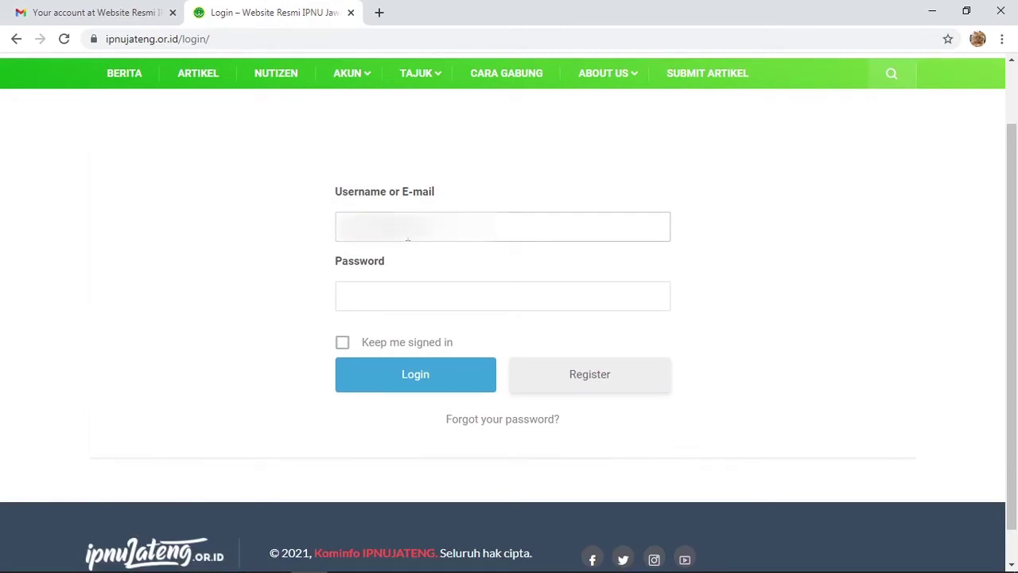
click(382, 300)
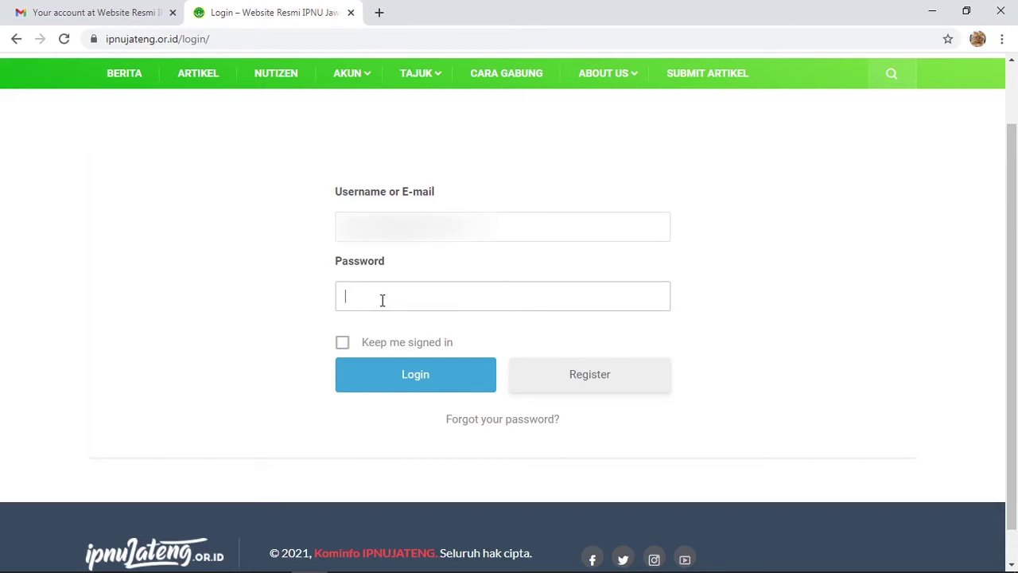
key(BackSpace)
key(BackSpace)
key(BackSpace)
key(BackSpace)
key(BackSpace)
key(Return)
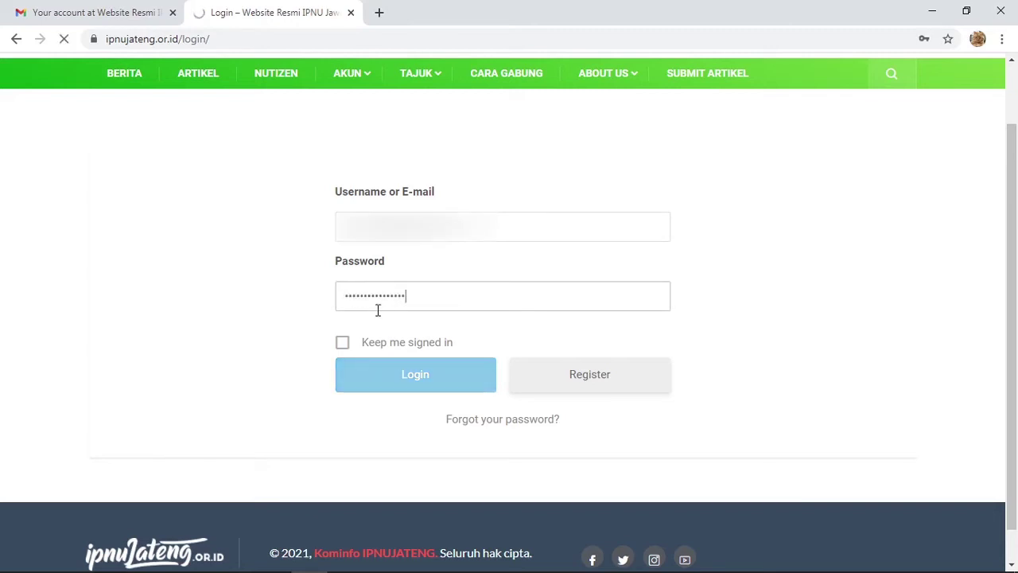
scroll(343, 349, down, 2)
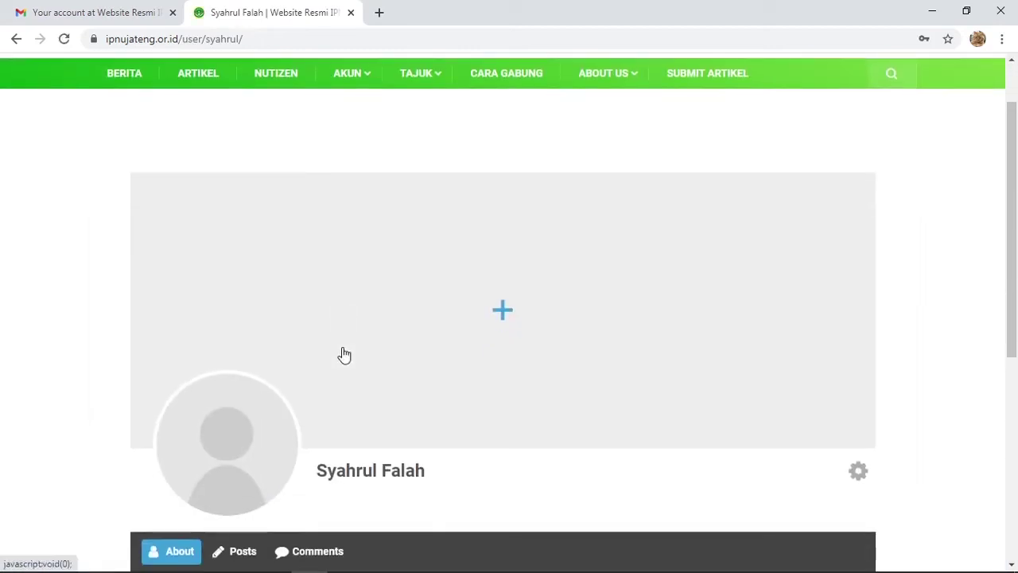
scroll(343, 350, up, 2)
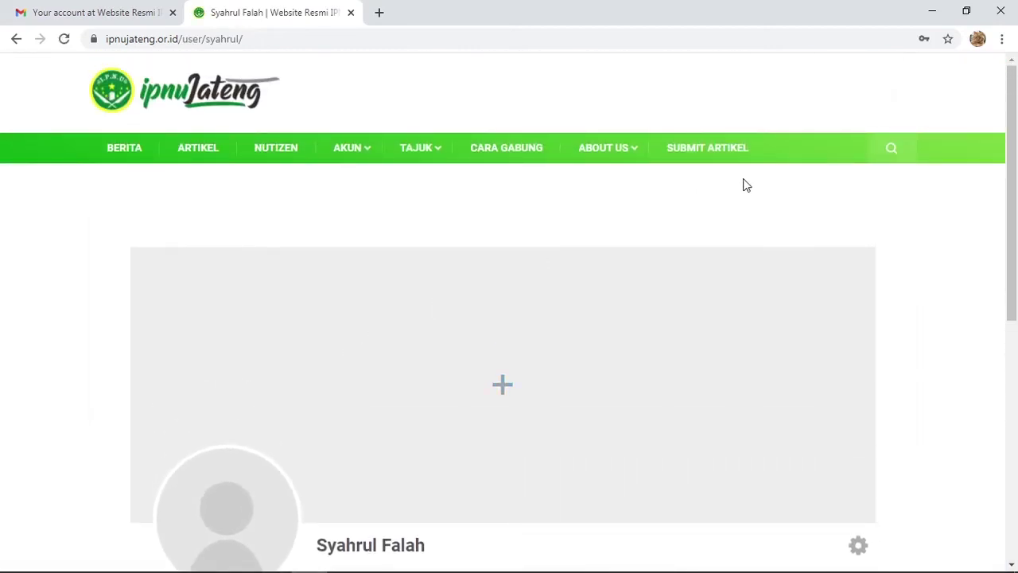
scroll(344, 352, down, 2)
scroll(345, 354, up, 2)
- Open the SUBMIT ARTIKEL form and enter 'Judul' as the post title
click(717, 151)
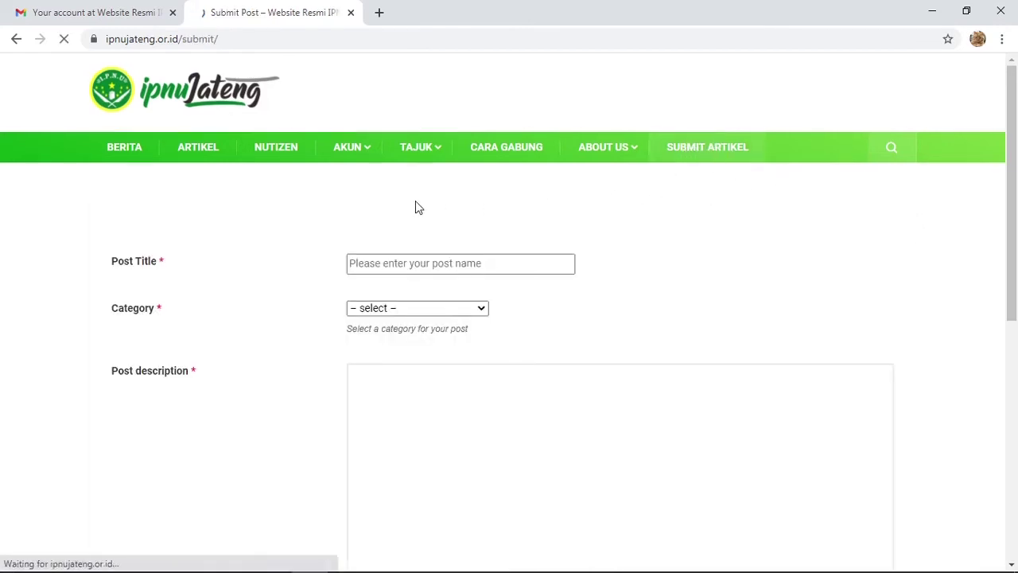
scroll(418, 206, down, 1)
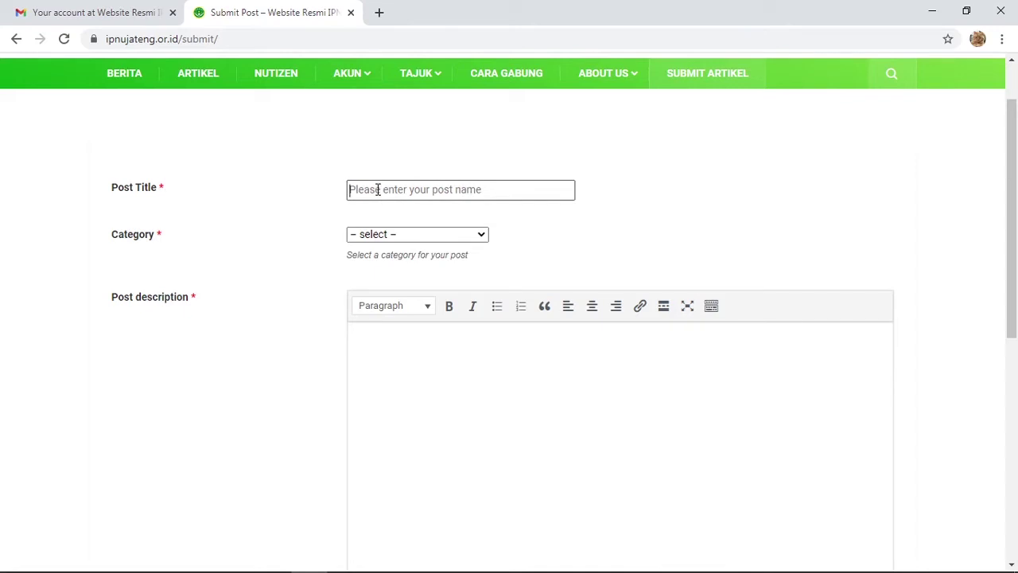
text(Judul)
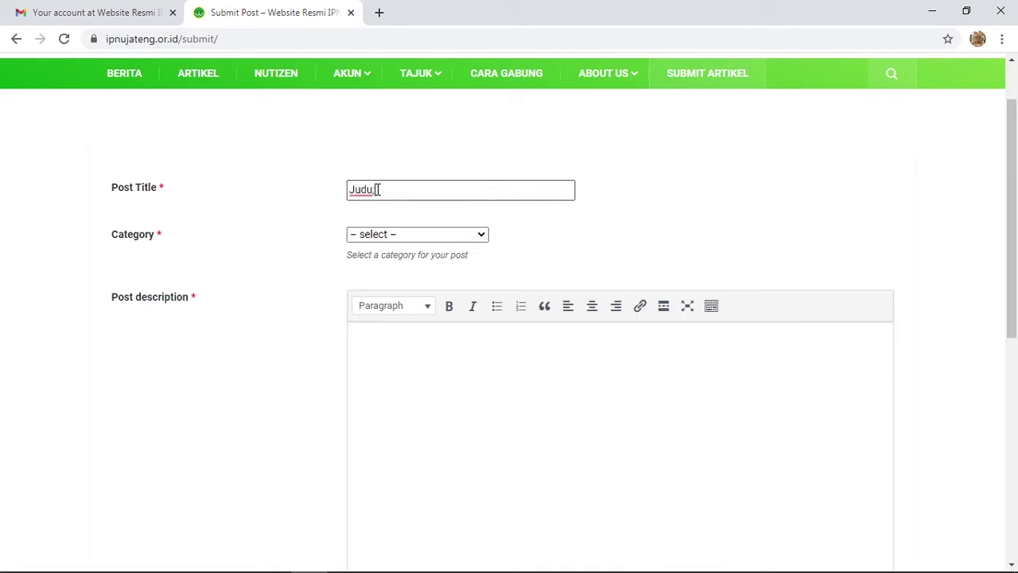
key(BackSpace)
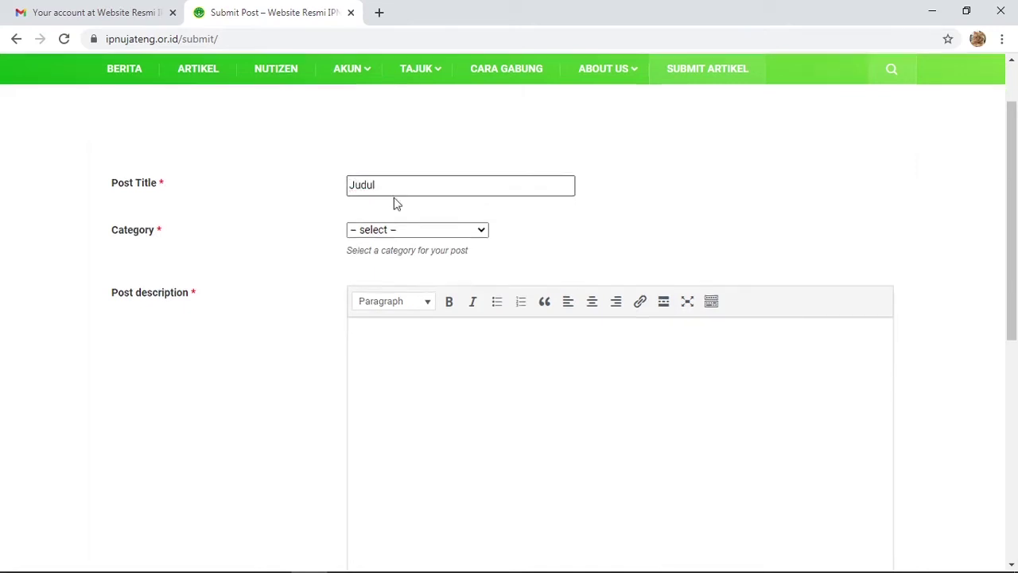
scroll(393, 199, down, 1)
- Set the post category to UMUM
click(436, 164)
scroll(416, 225, down, 4)
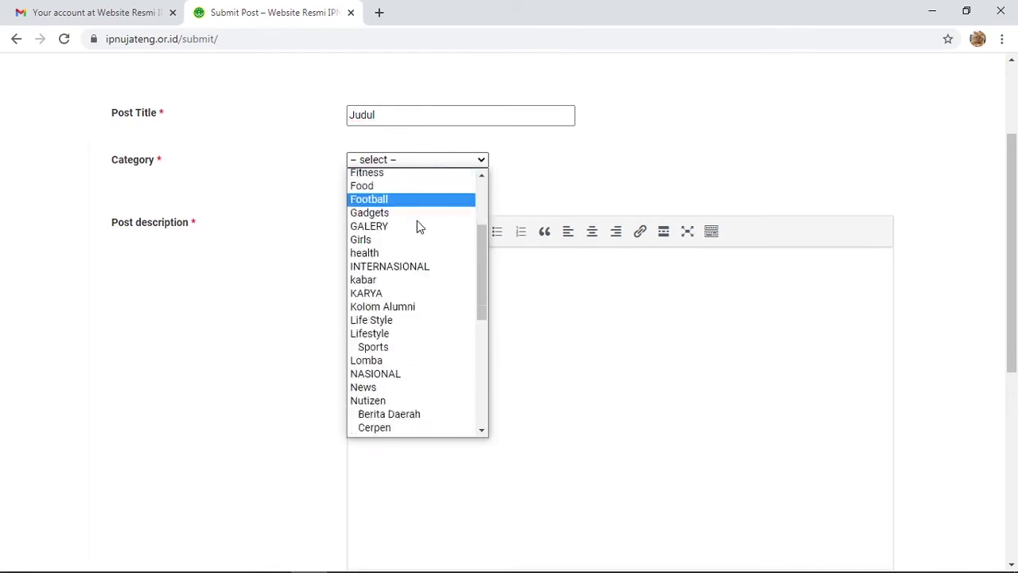
scroll(407, 294, down, 3)
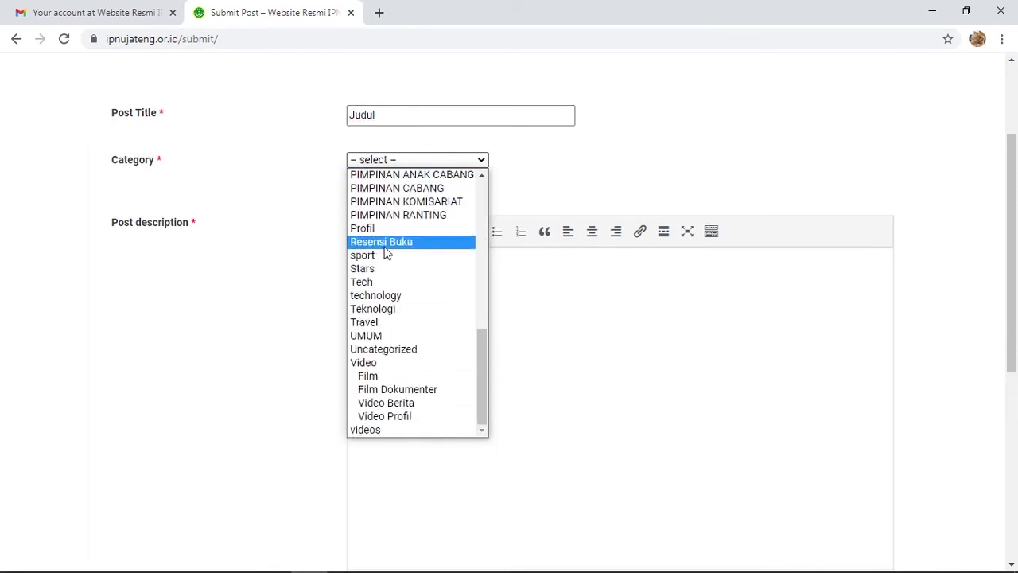
click(383, 334)
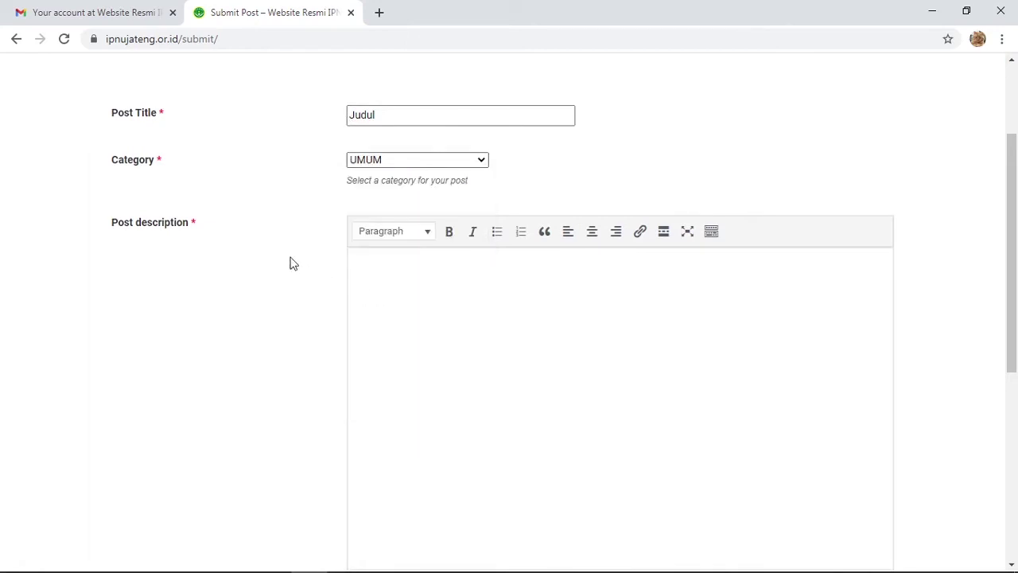
scroll(311, 221, down, 1)
click(401, 177)
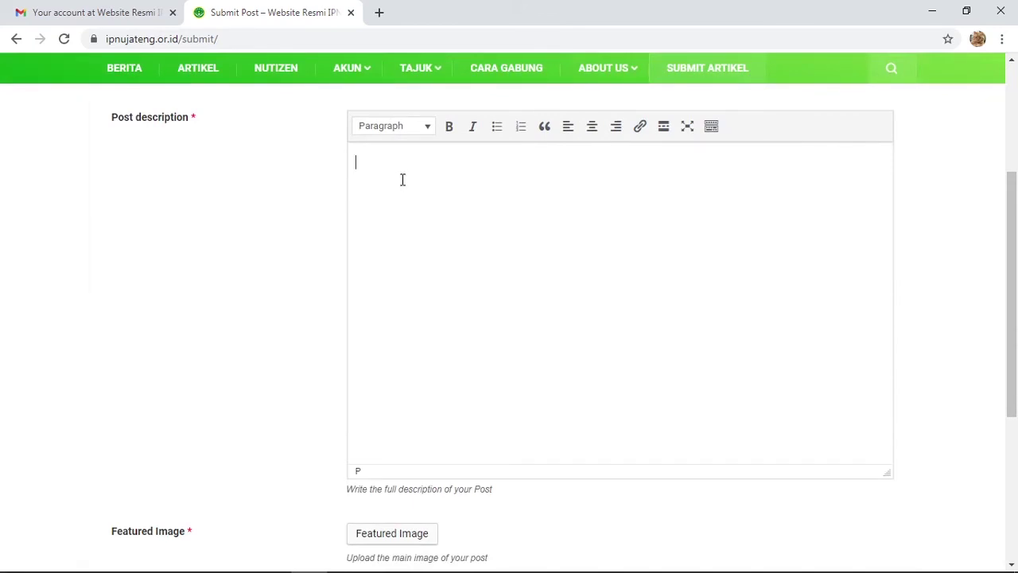
- Type 'Blabla' in the description, then add a Heading 2 line 'Halo'
text(Blabla)
click(400, 126)
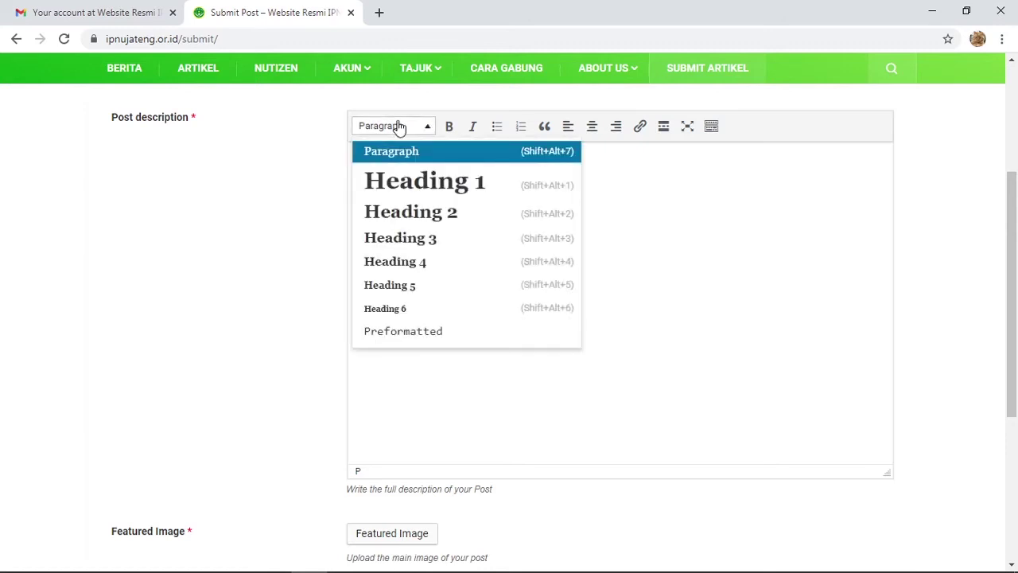
click(412, 213)
text(H)
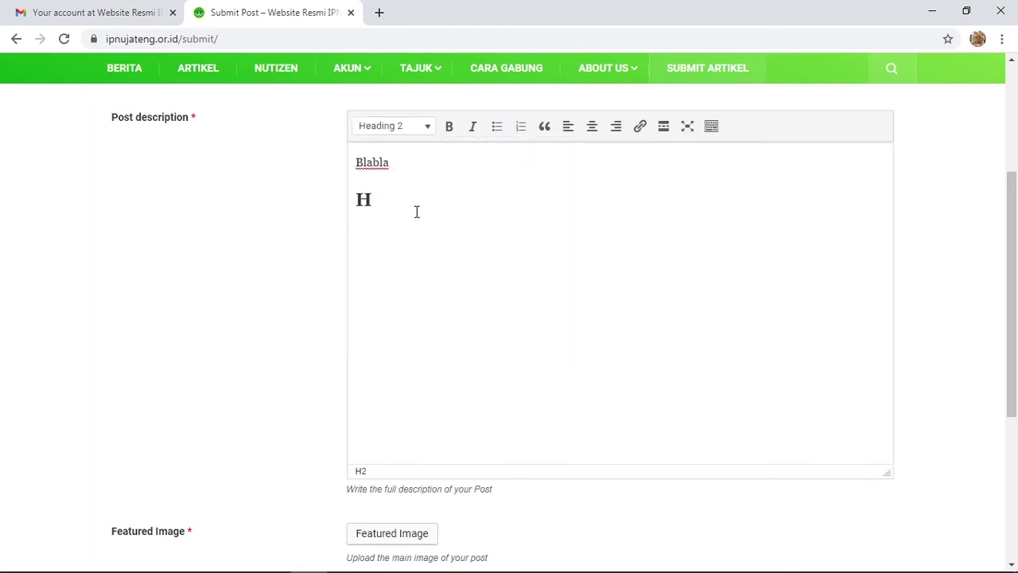
text(alo)
key(Return)
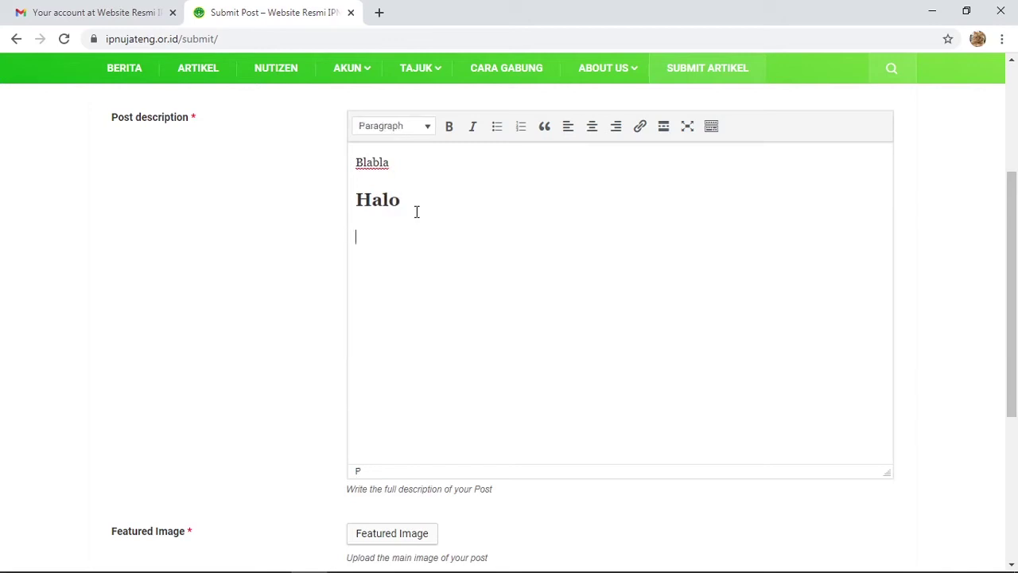
- Remove the Blabla line and add a paragraph of repeated 'w' characters under Halo
text(wla)
key(BackSpace)
key(BackSpace)
key(BackSpace)
key(BackSpace)
click(409, 160)
key(BackSpace)
key(BackSpace)
key(BackSpace)
key(BackSpace)
key(BackSpace)
key(BackSpace)
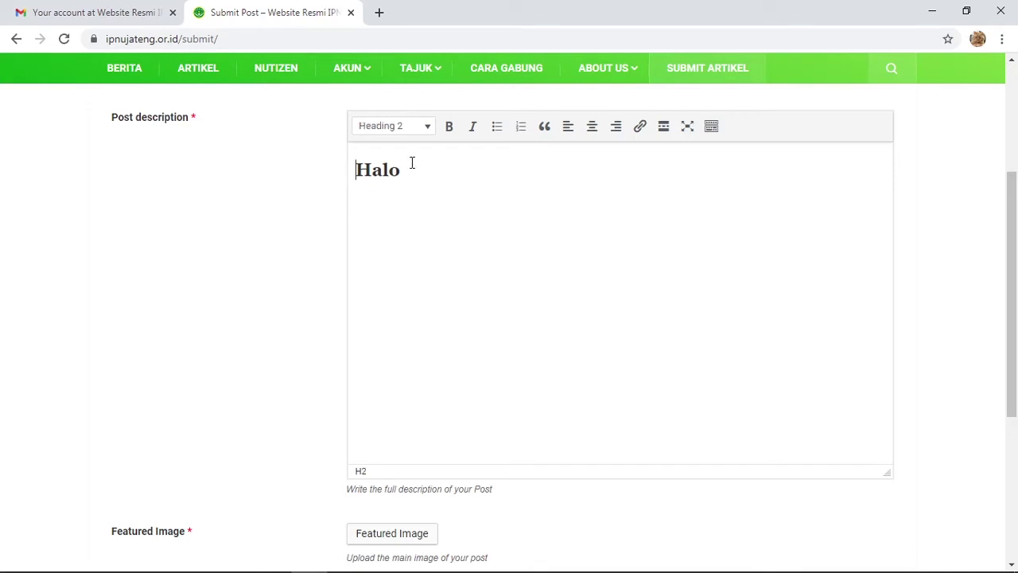
key(Return)
text(wwww)
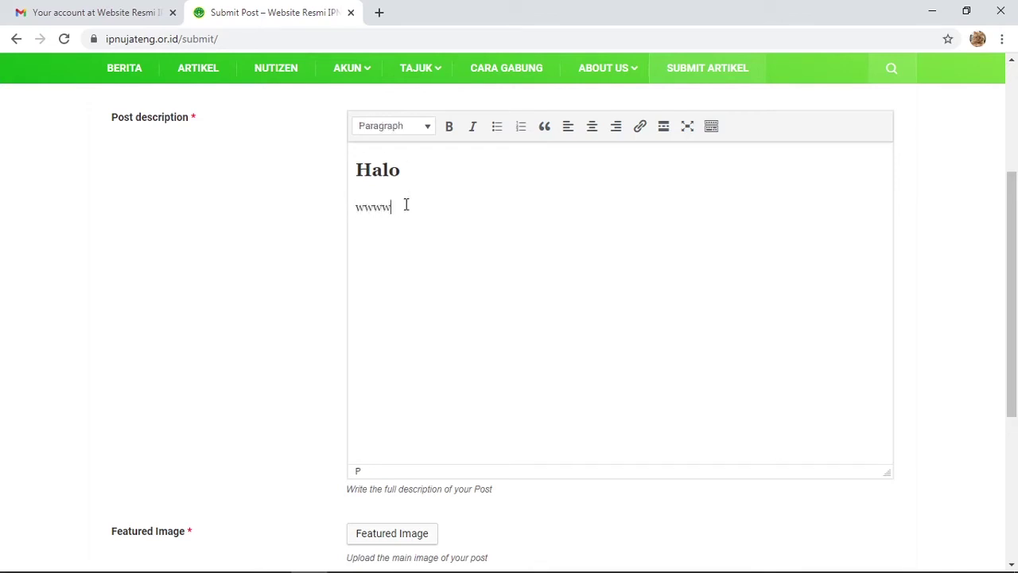
text(wwwwwwwwwwwwwwwwwwwwwwwwwwwwwwwwwwwwwww)
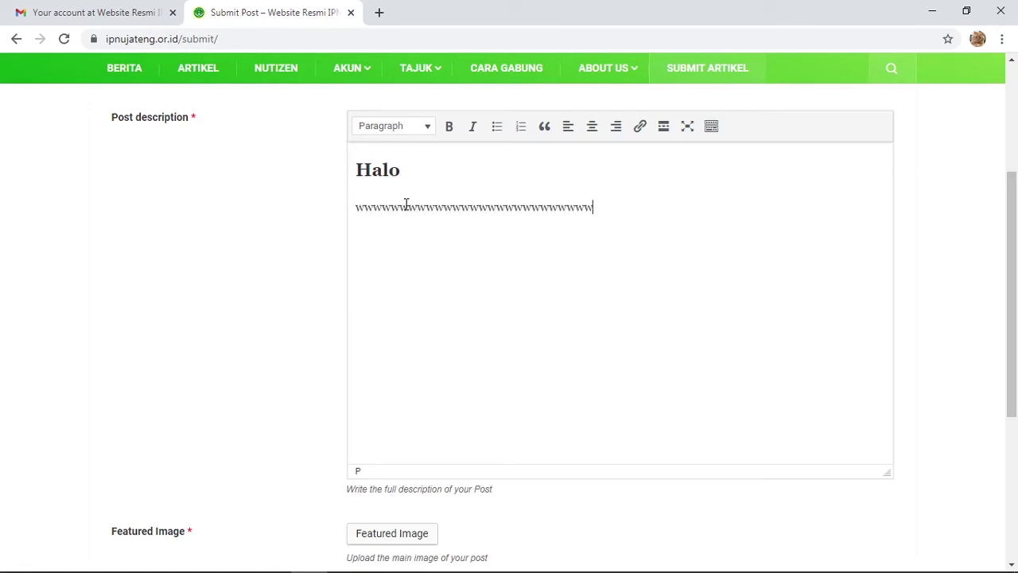
text(wwwwwwwwwwwwwwwww)
key(Return)
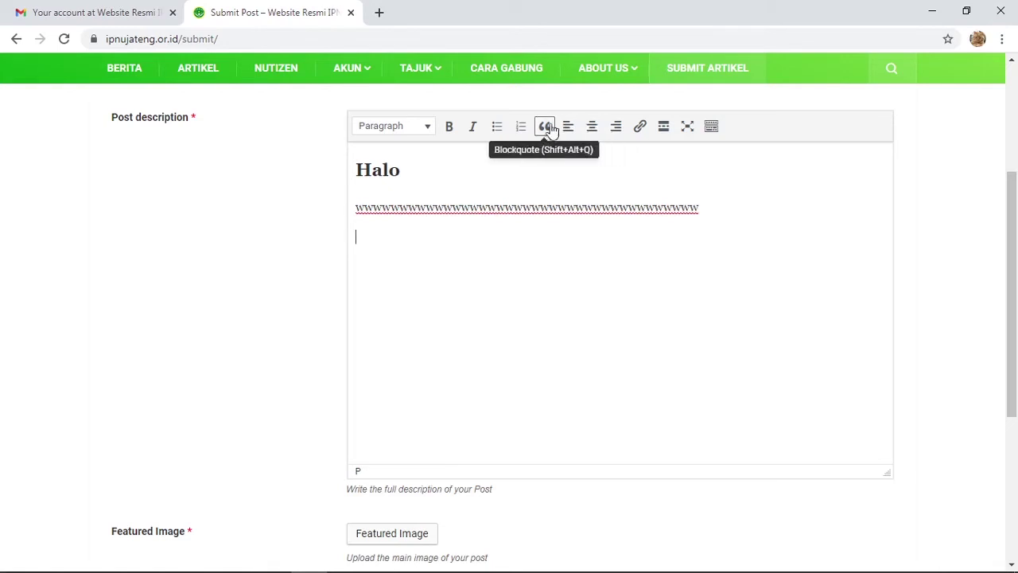
click(641, 128)
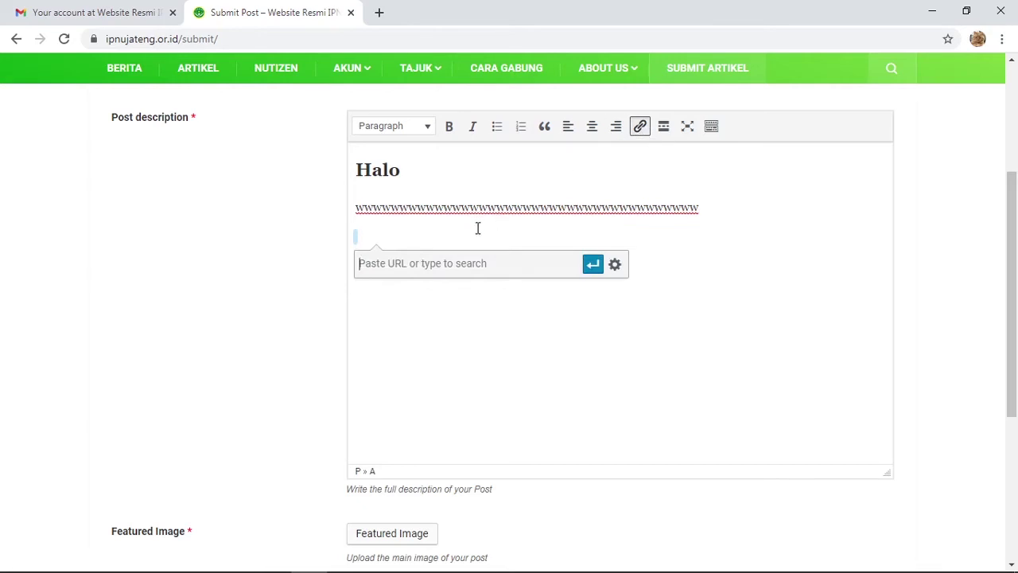
text(http://google)
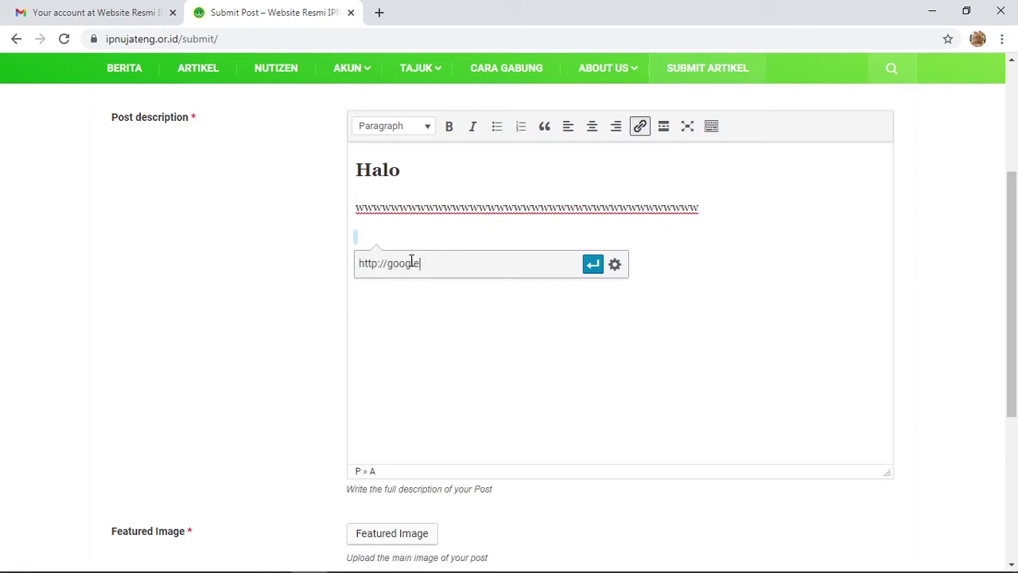
text(.com)
text(wwww)
drag(398, 237, 339, 237)
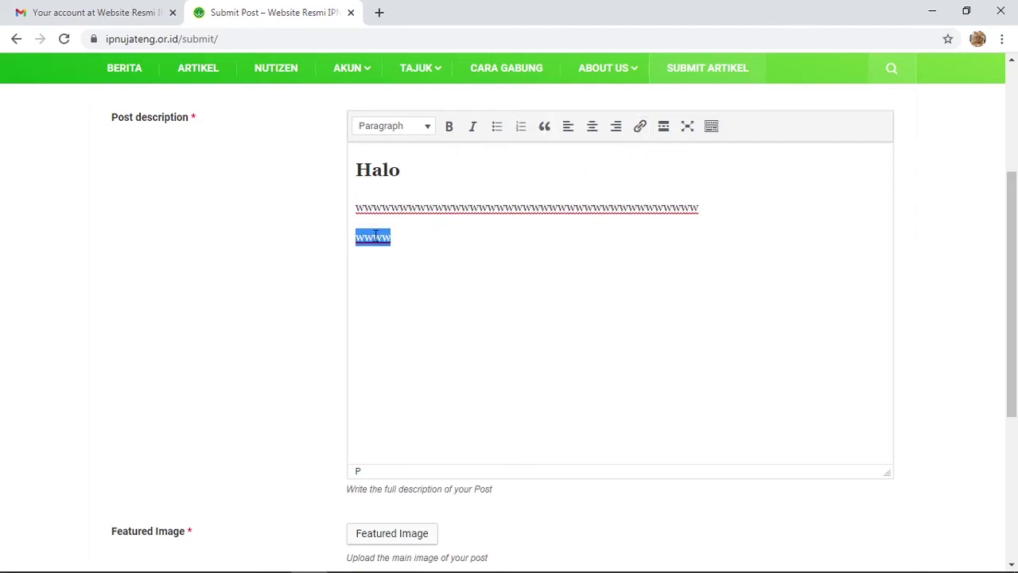
key(ctrl+k)
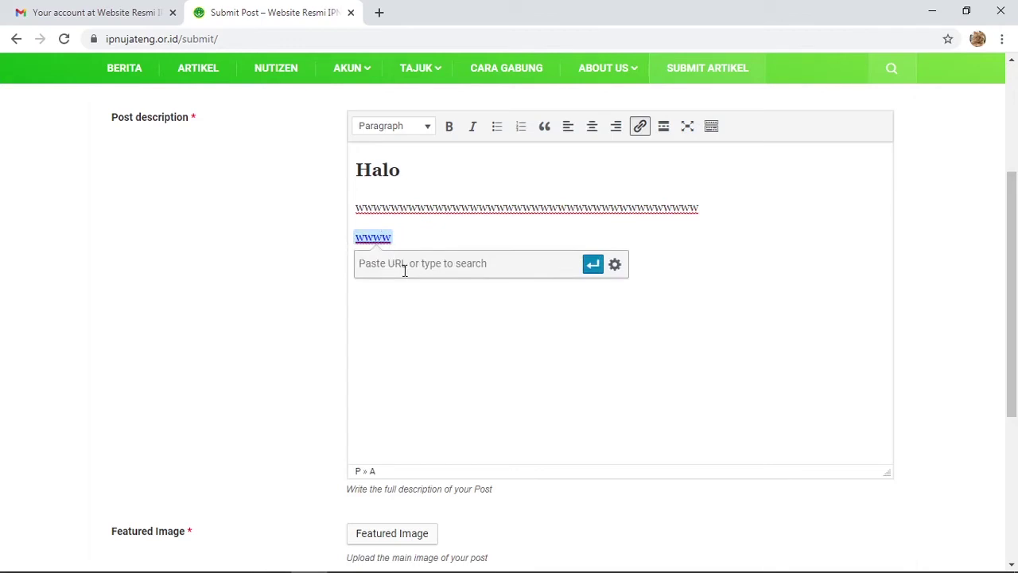
text(http://google.com)
double_click(371, 238)
click(593, 264)
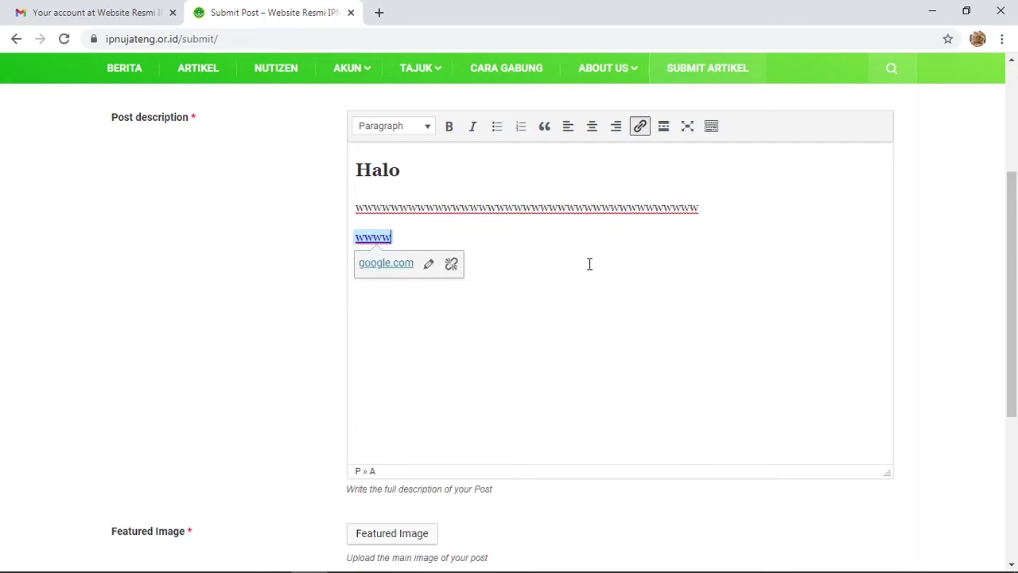
key(Right)
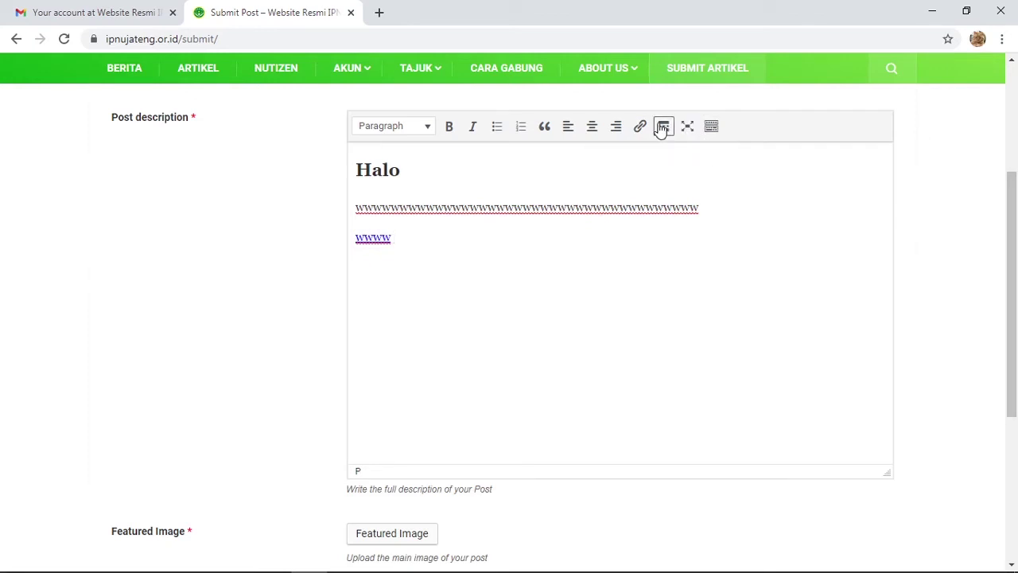
click(663, 127)
click(497, 264)
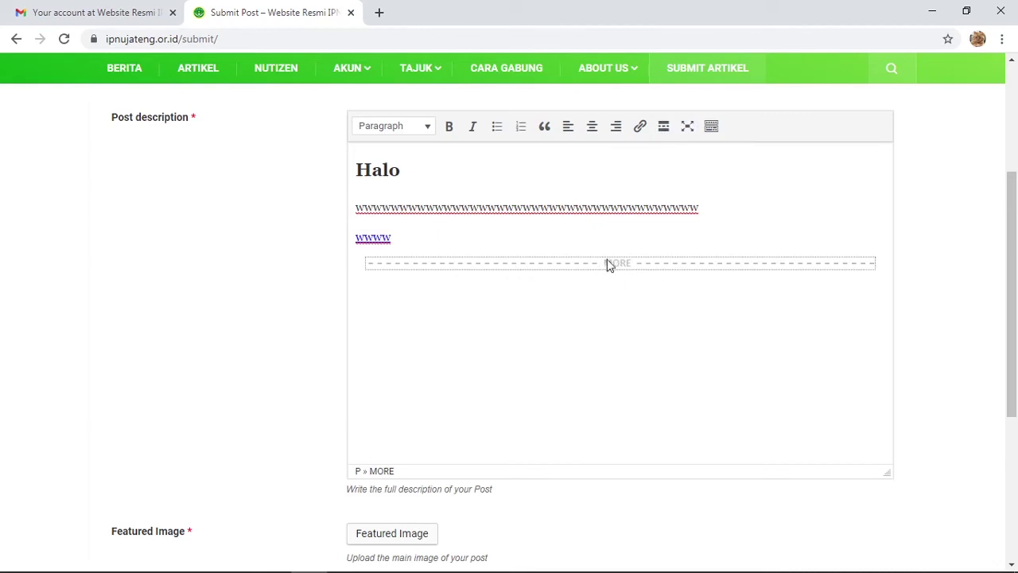
click(477, 290)
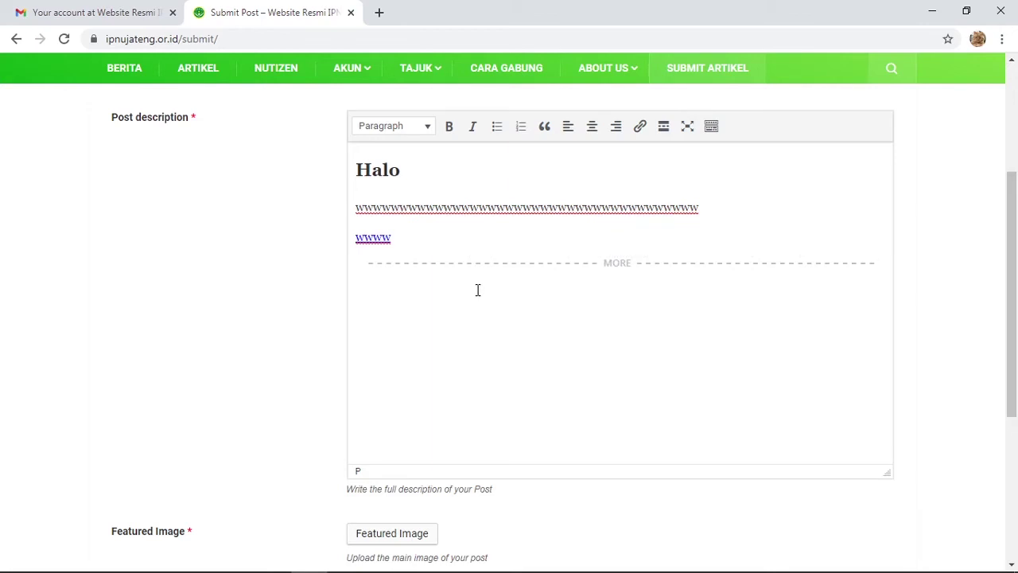
text(wwwwwwwwww)
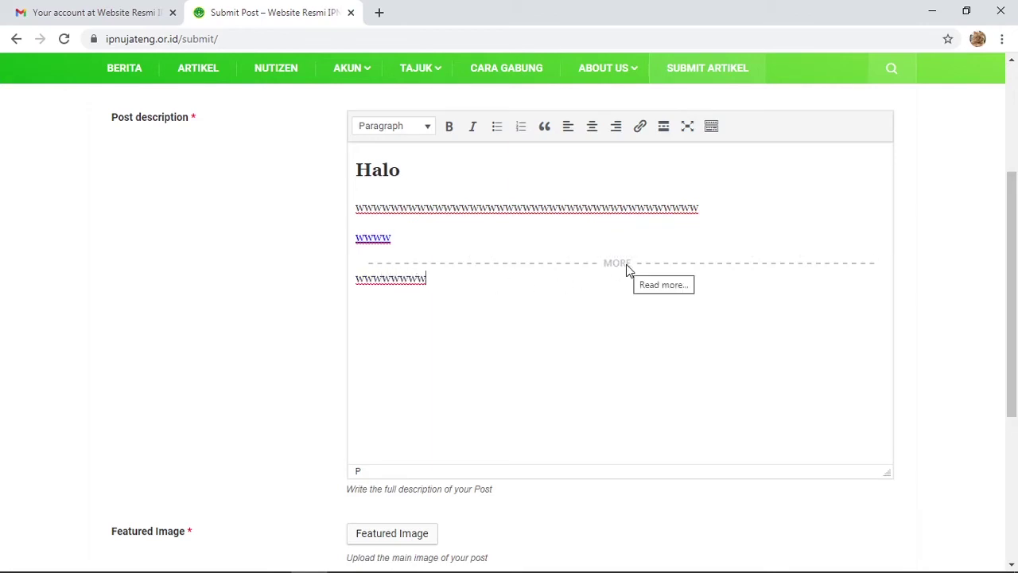
drag(482, 282, 335, 274)
key(BackSpace)
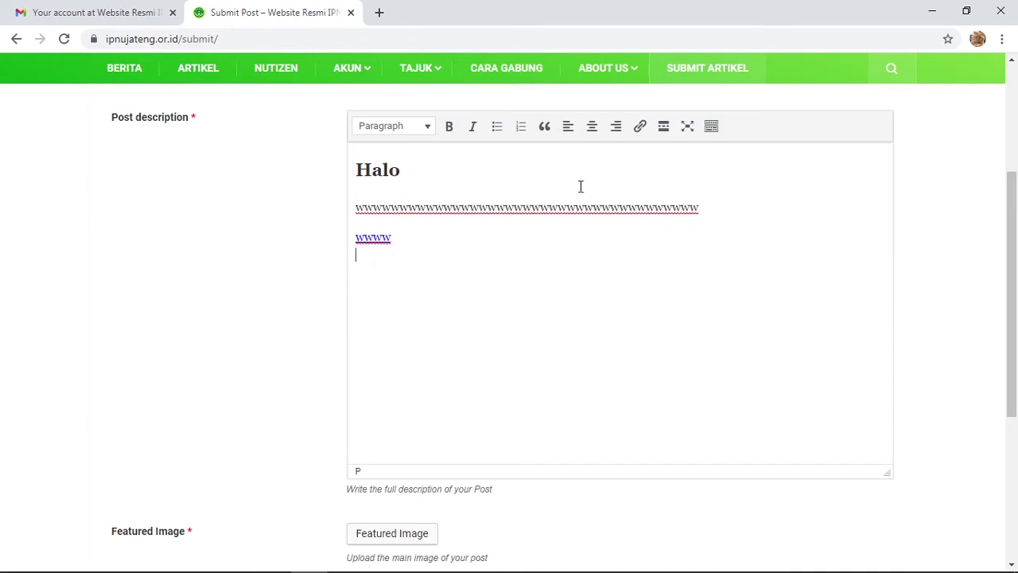
click(427, 126)
scroll(408, 249, down, 4)
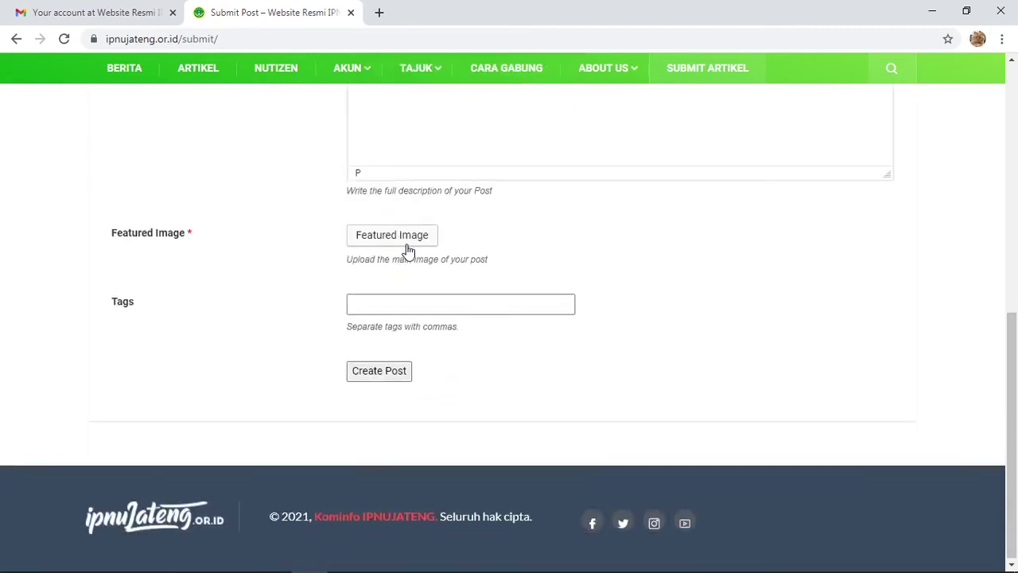
scroll(409, 250, up, 3)
scroll(413, 247, up, 1)
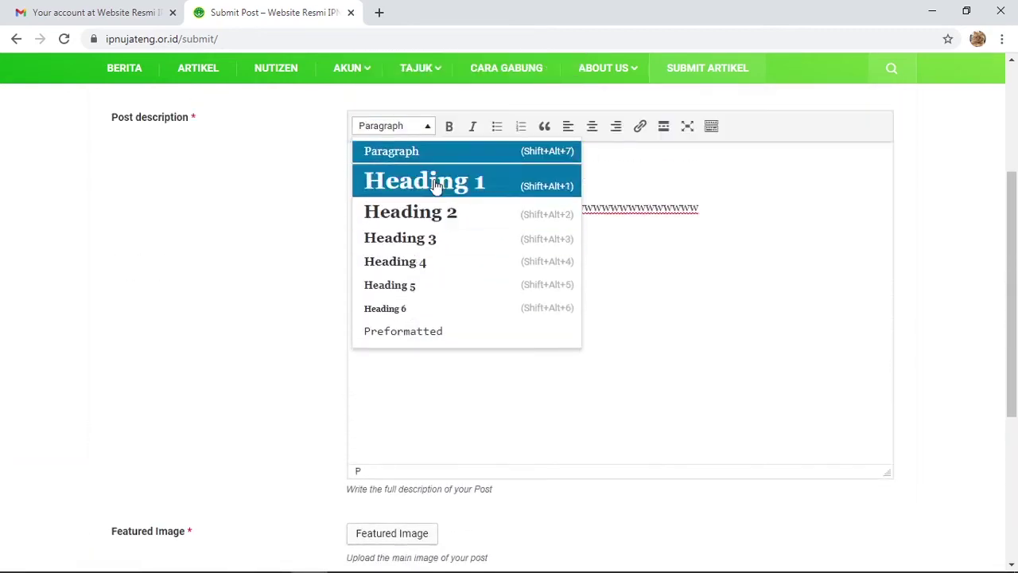
click(414, 127)
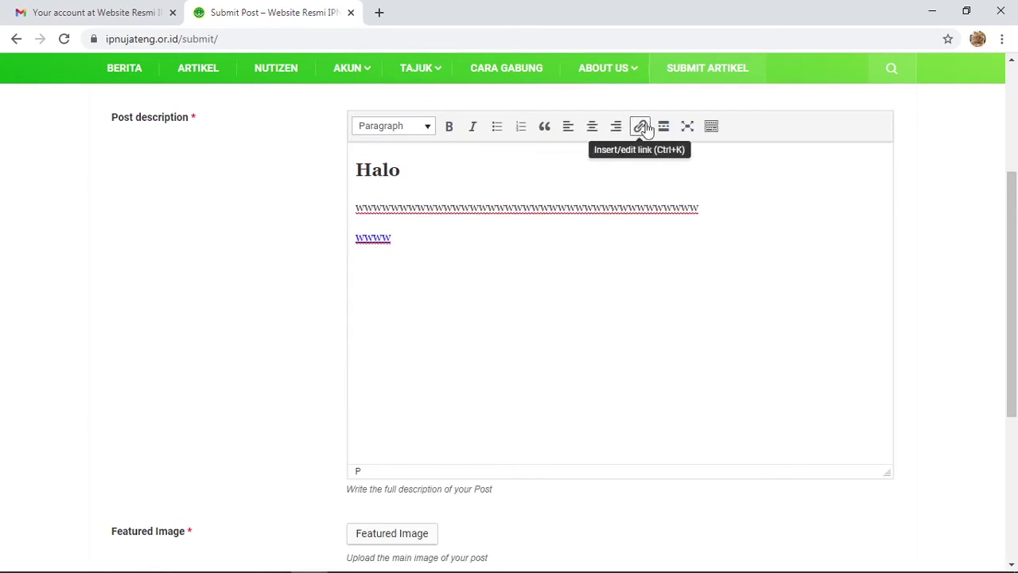
- Insert a horizontal rule below the wwww link
click(710, 128)
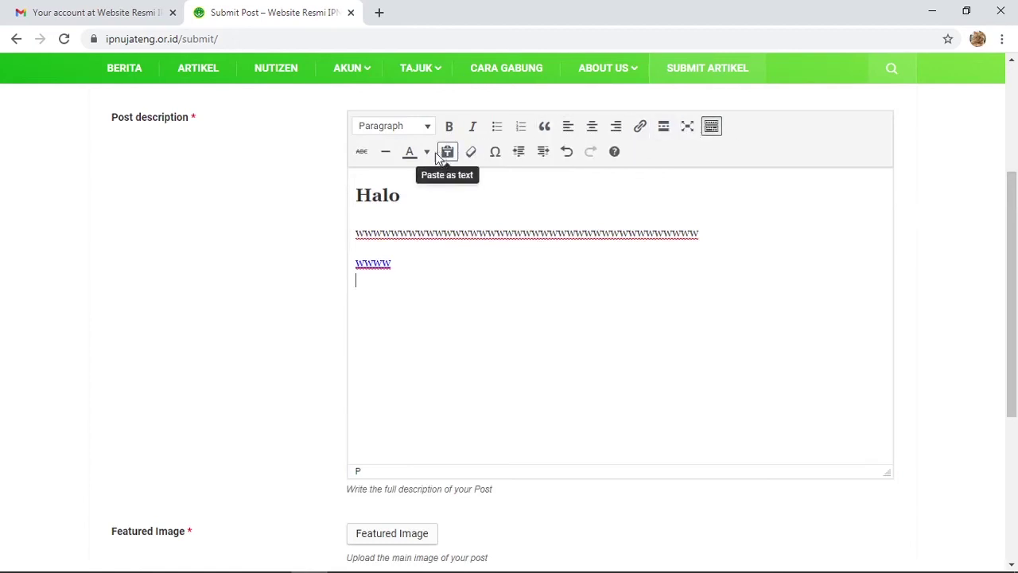
click(385, 153)
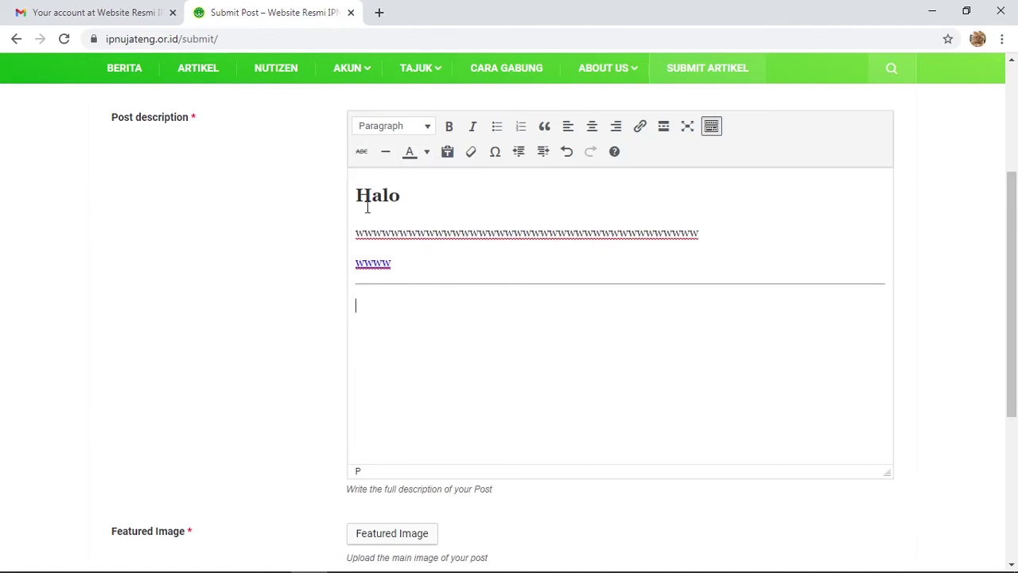
text(wwwww)
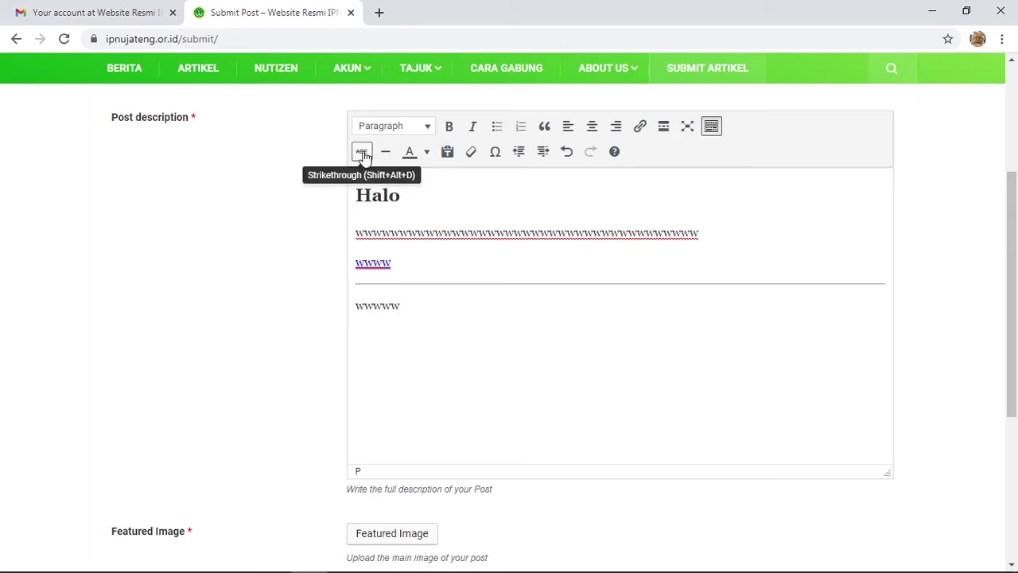
key(BackSpace)
key(BackSpace)
key(BackSpace)
key(BackSpace)
key(BackSpace)
- Type a struck-through line of w's under the rule, then start a new paragraph
click(362, 152)
text(wwwwwwwww)
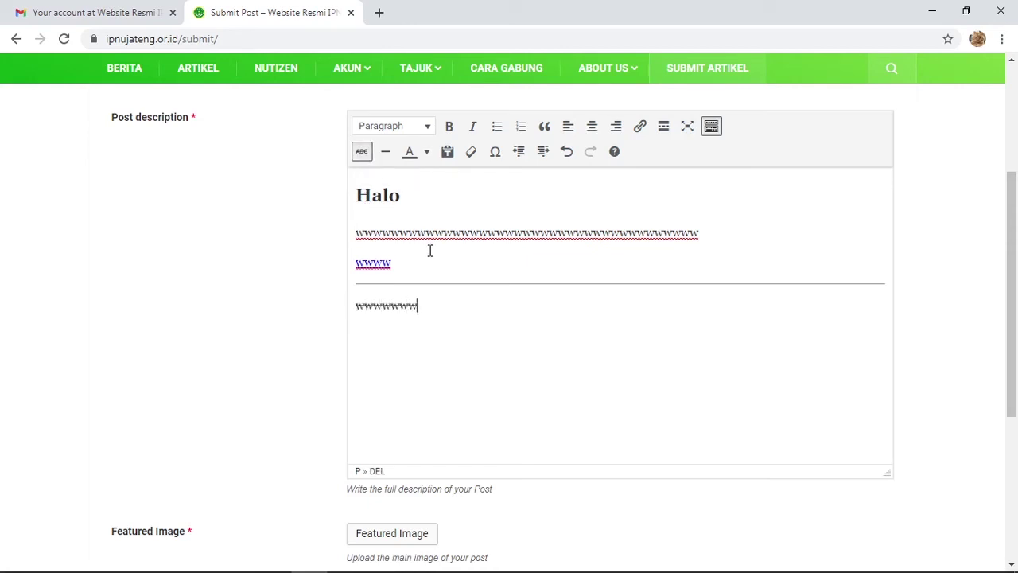
key(Return)
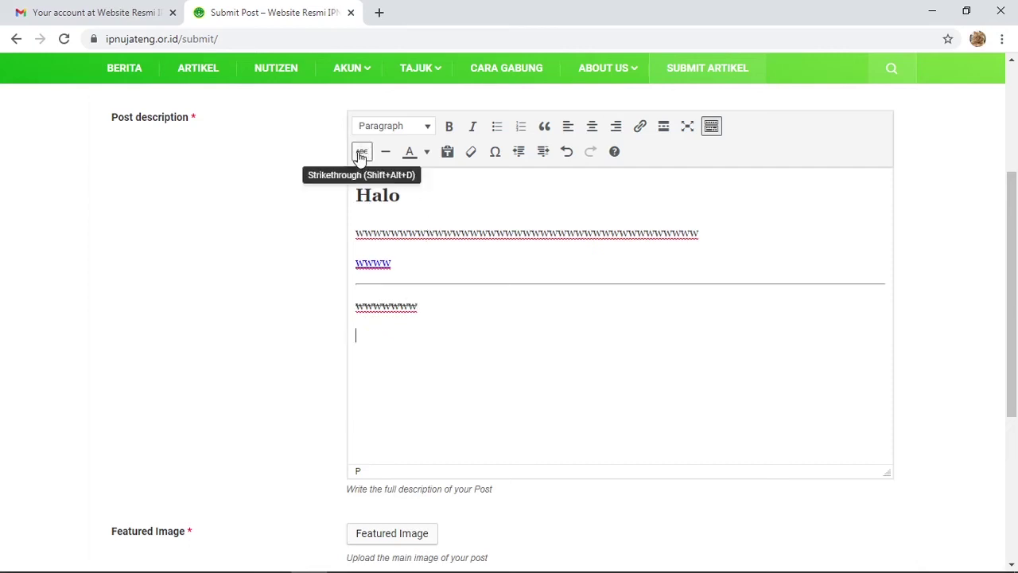
- Type a final line of w's and colour it light green
text(wwwwwwwww)
click(427, 152)
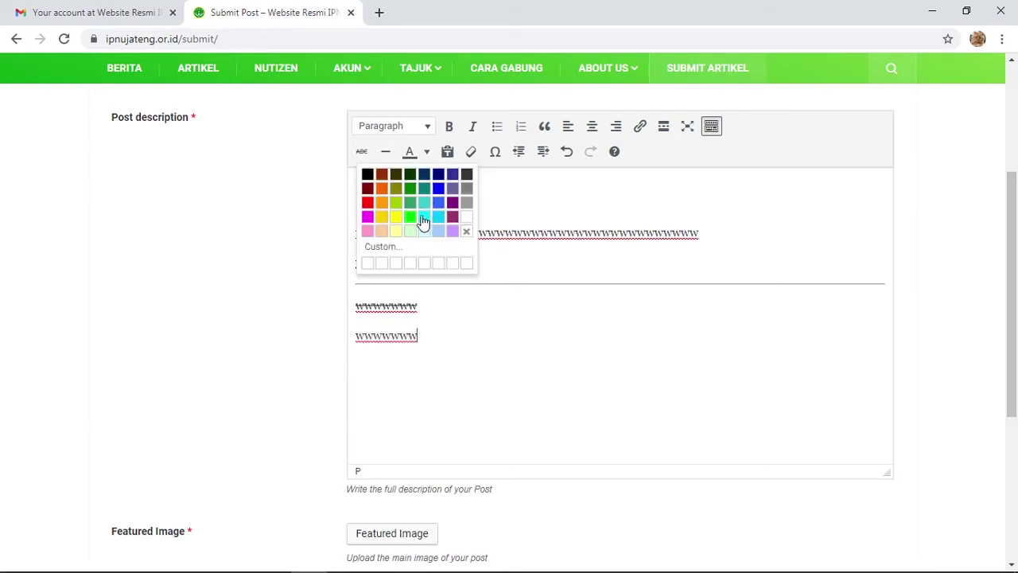
click(412, 218)
drag(434, 332, 355, 338)
click(411, 153)
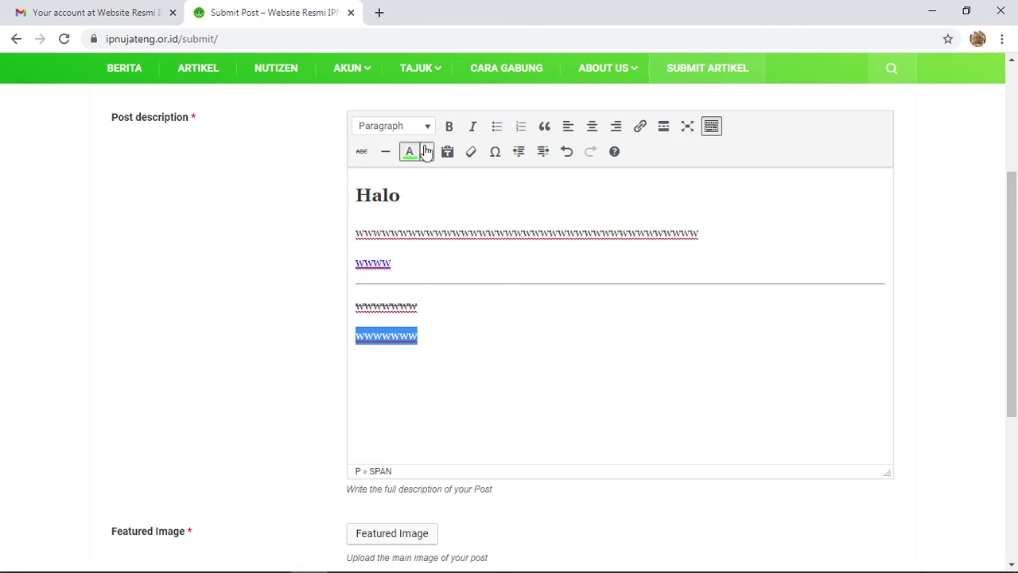
click(426, 152)
click(411, 218)
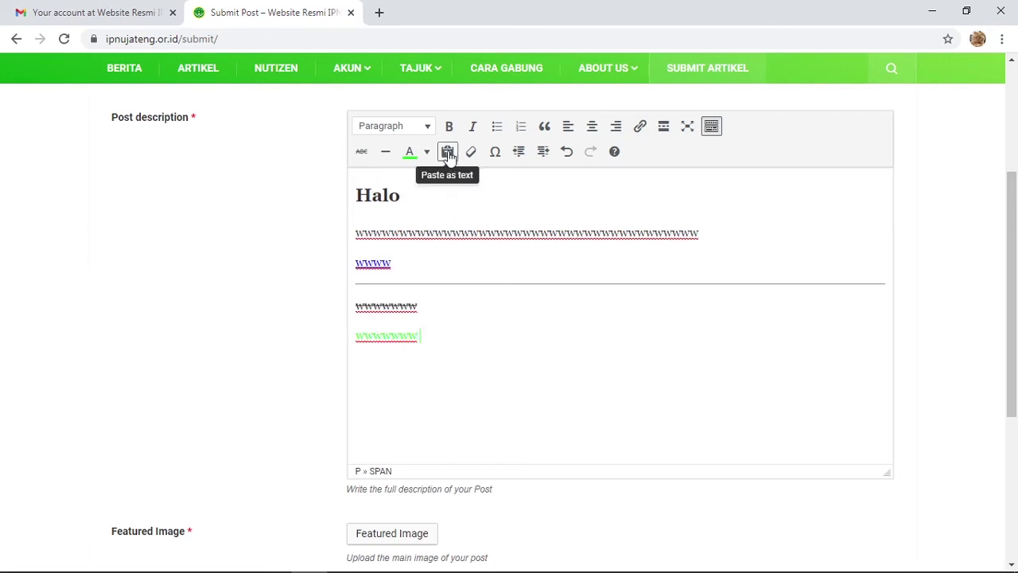
key(ctrl+z)
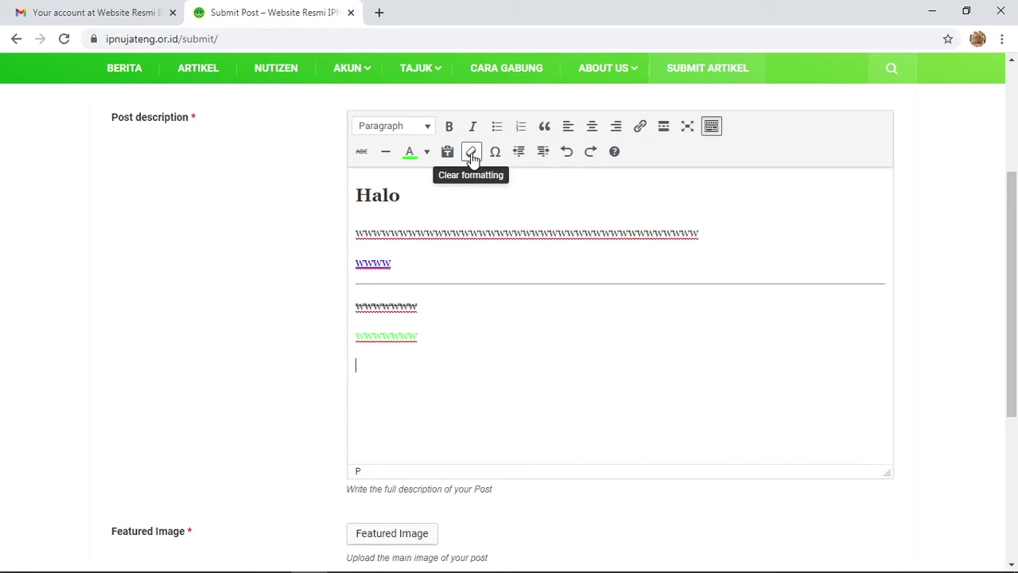
- Clear the strikethrough from the line of w's above the green line
drag(438, 305, 334, 315)
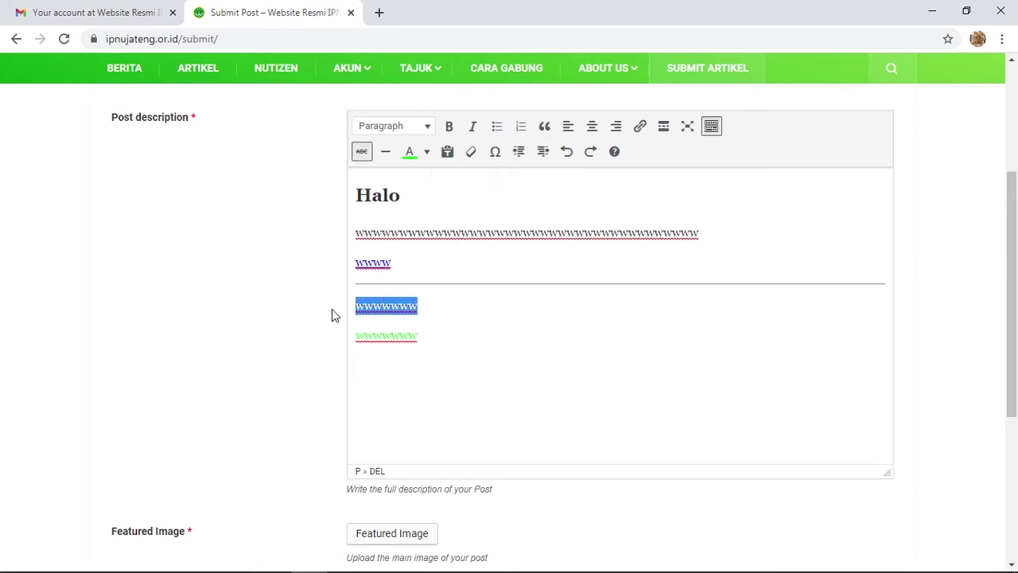
click(471, 152)
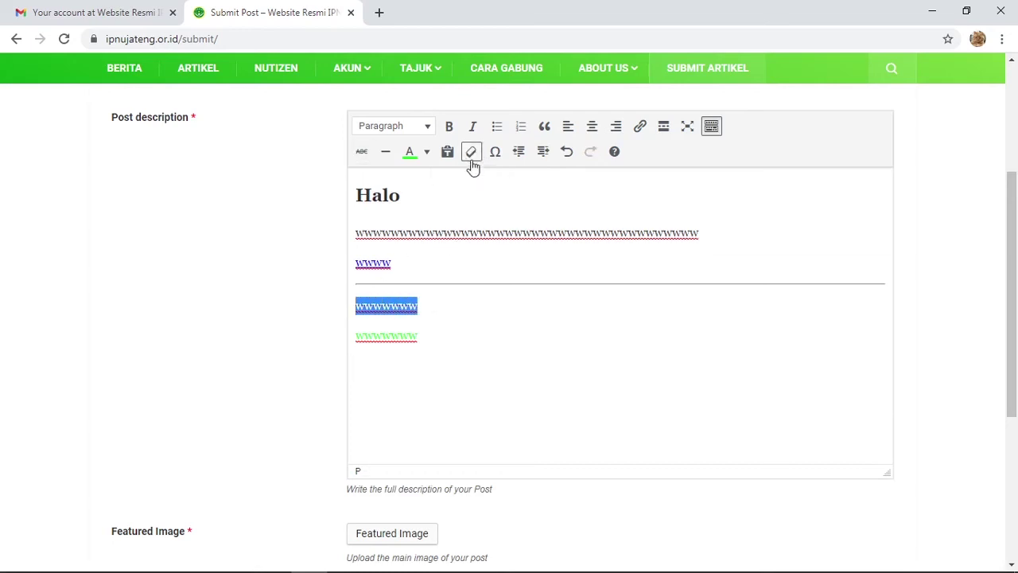
click(437, 295)
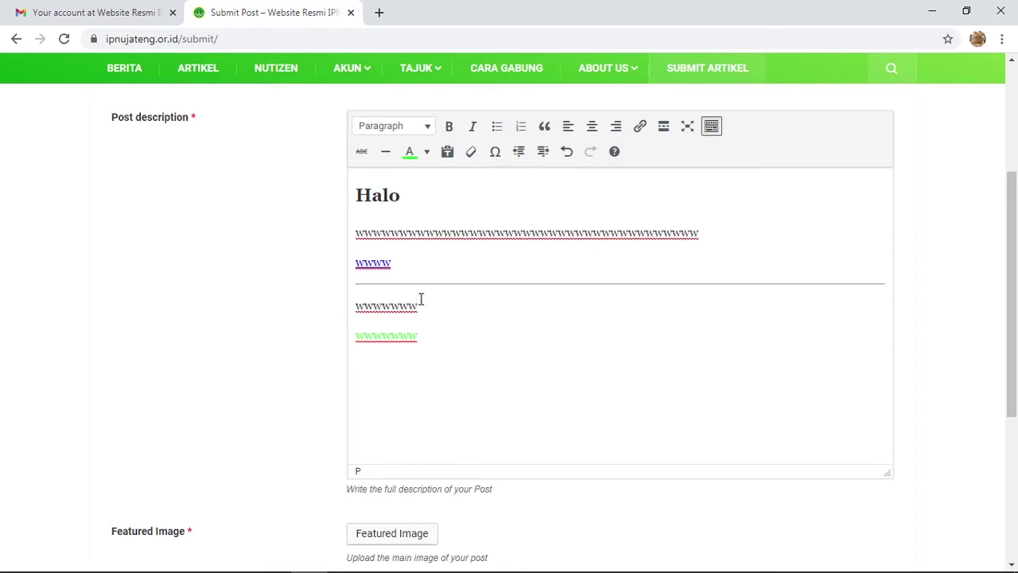
scroll(422, 300, down, 3)
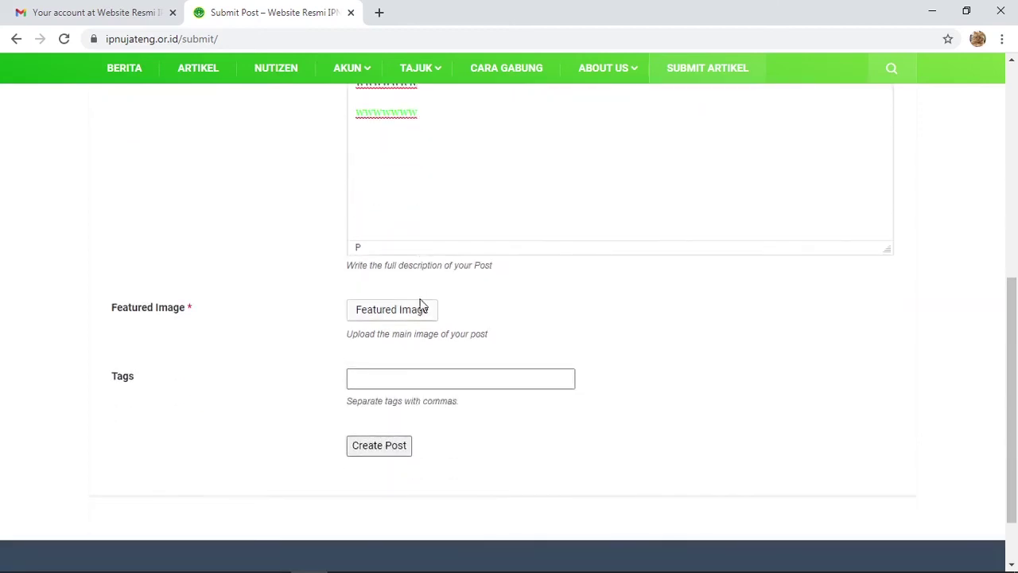
- Upload 3.gif from Pictures > Gif as the post's featured image
scroll(407, 253, down, 1)
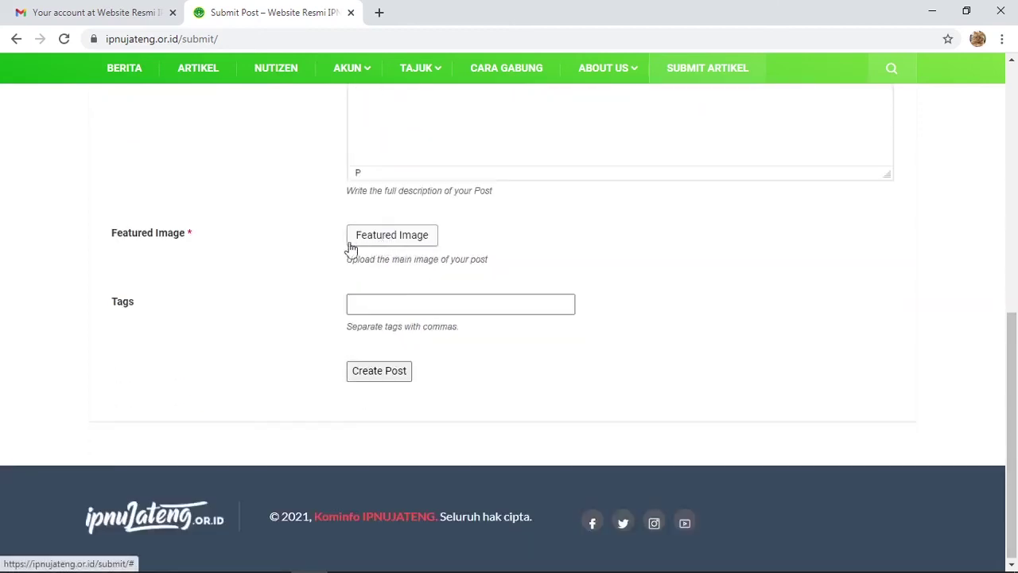
click(391, 241)
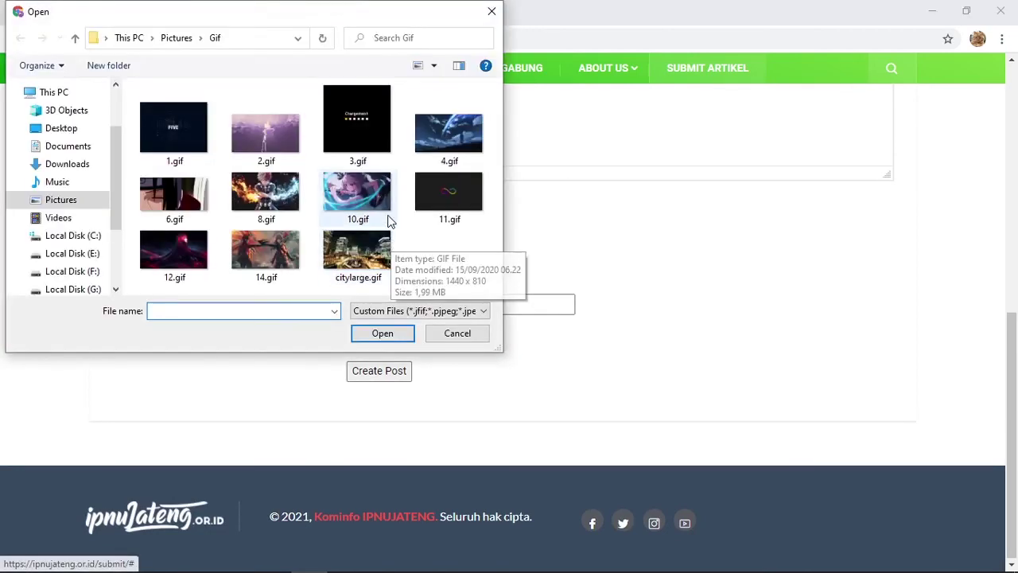
click(371, 124)
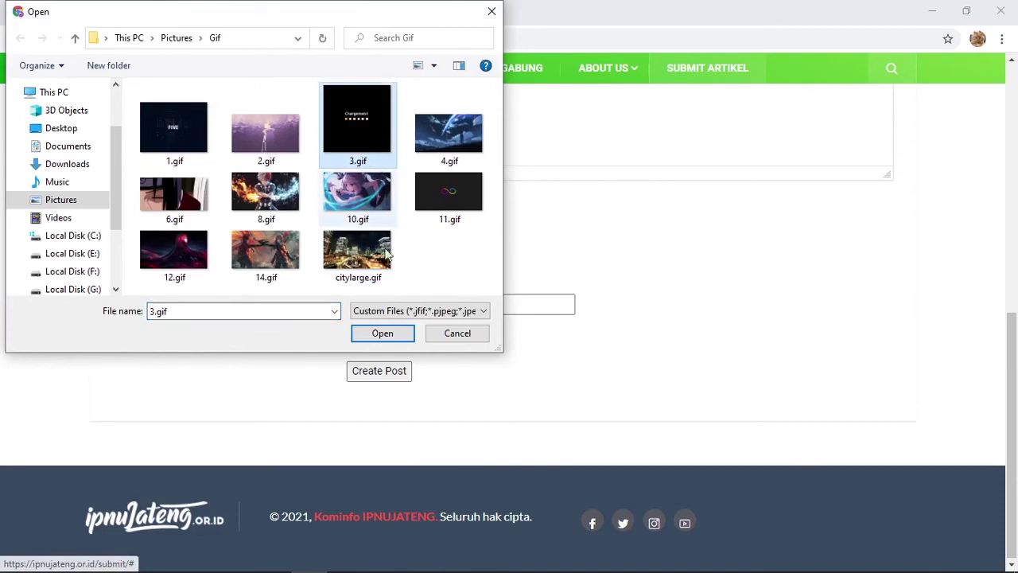
click(383, 333)
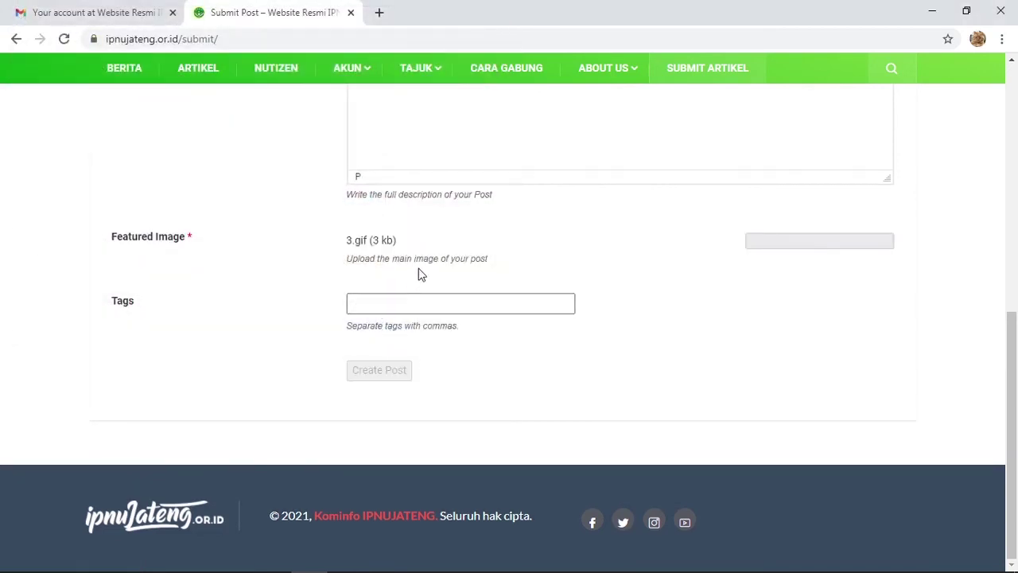
- Replace the generated image title 3-bf785329 with 'Test Gambar'
scroll(443, 275, down, 2)
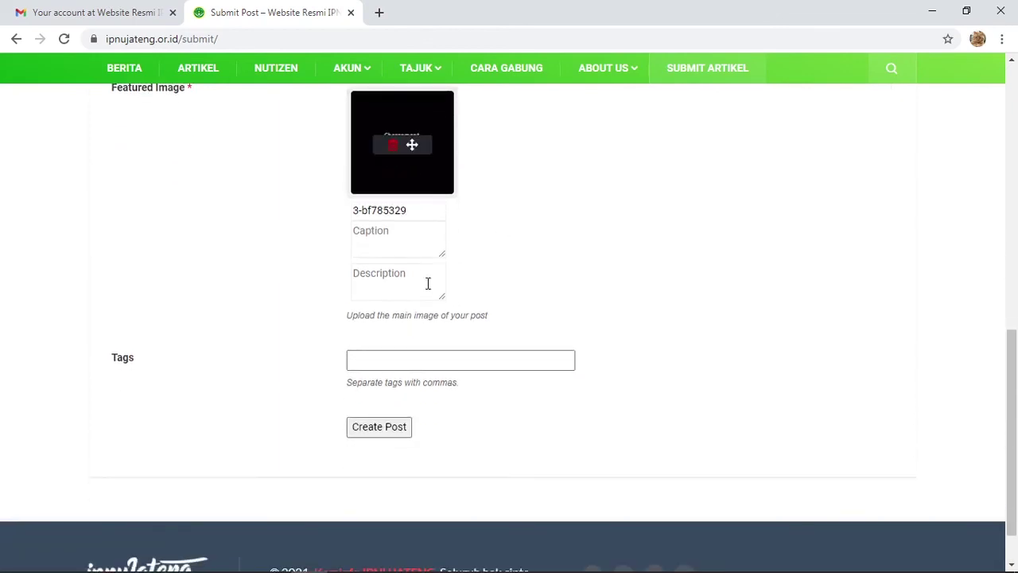
scroll(403, 231, up, 1)
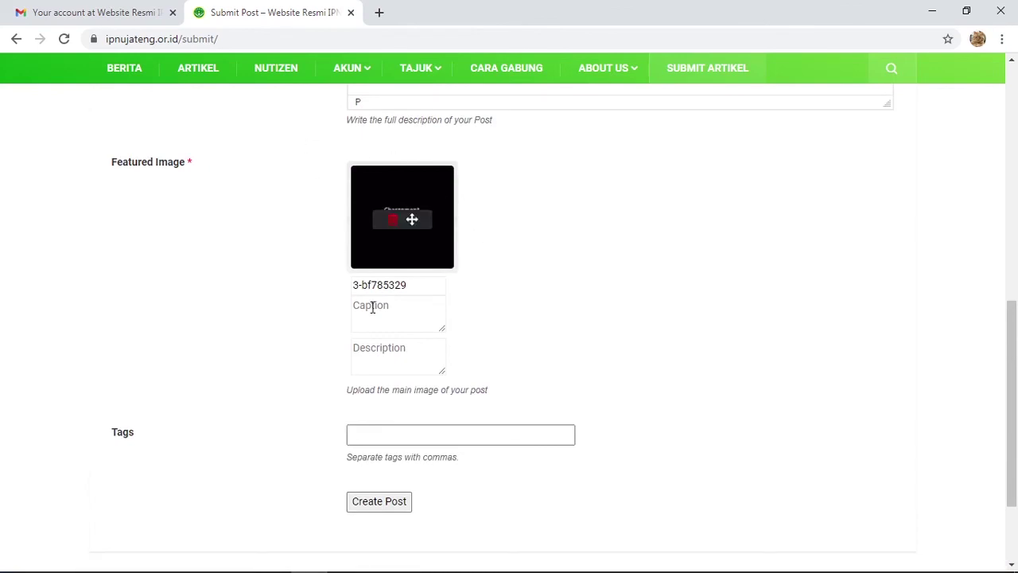
click(389, 287)
drag(424, 288, 353, 291)
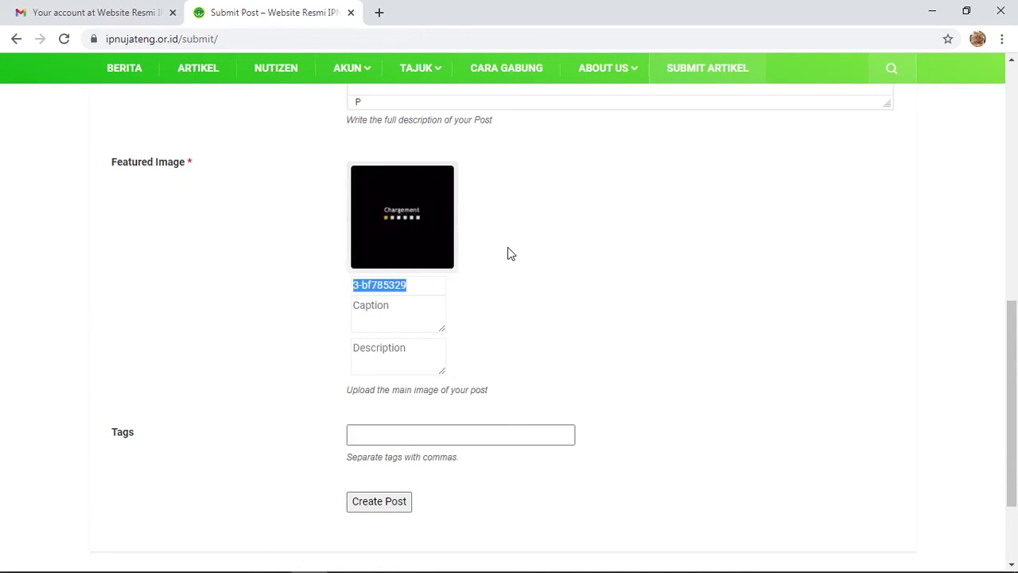
scroll(510, 253, down, 1)
text(wwww)
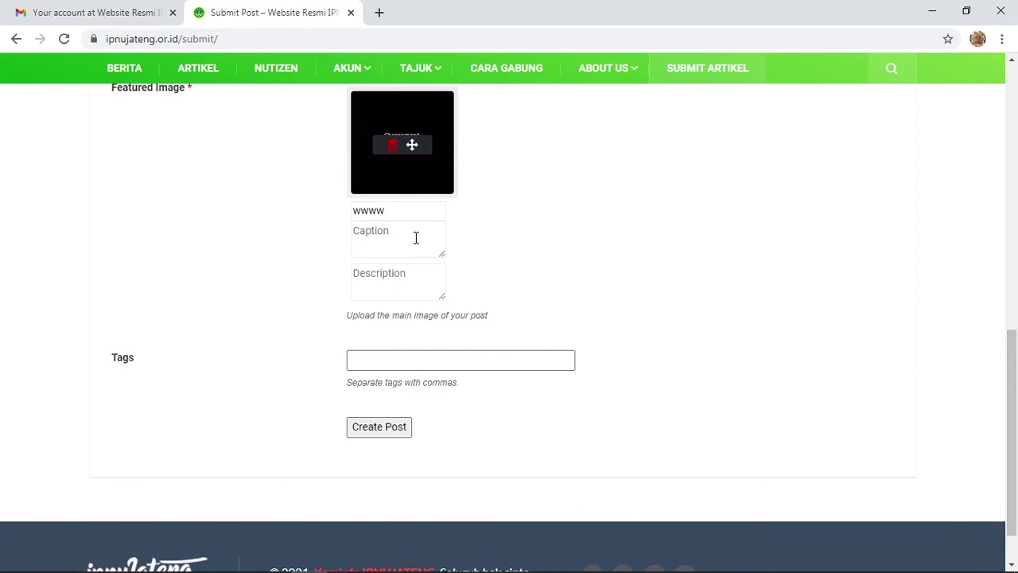
drag(395, 212, 352, 212)
key(BackSpace)
text(www)
click(383, 215)
text(www)
key(BackSpace)
key(BackSpace)
key(BackSpace)
text(Test Gam)
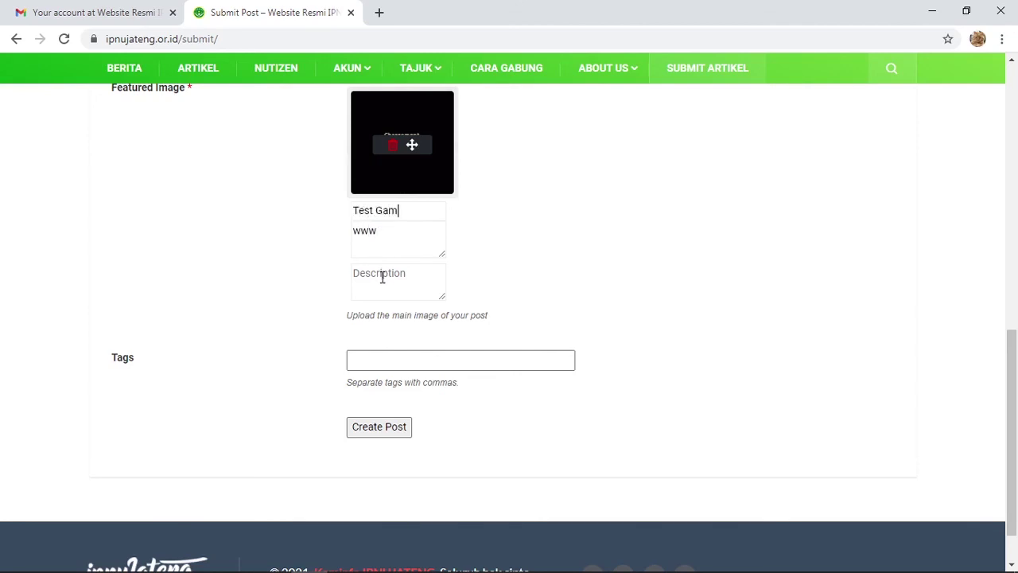
text(bar)
- Set the image caption to 'Ini test gambar' and description to 'Gimana ya?'
drag(396, 232, 348, 234)
text(Ini)
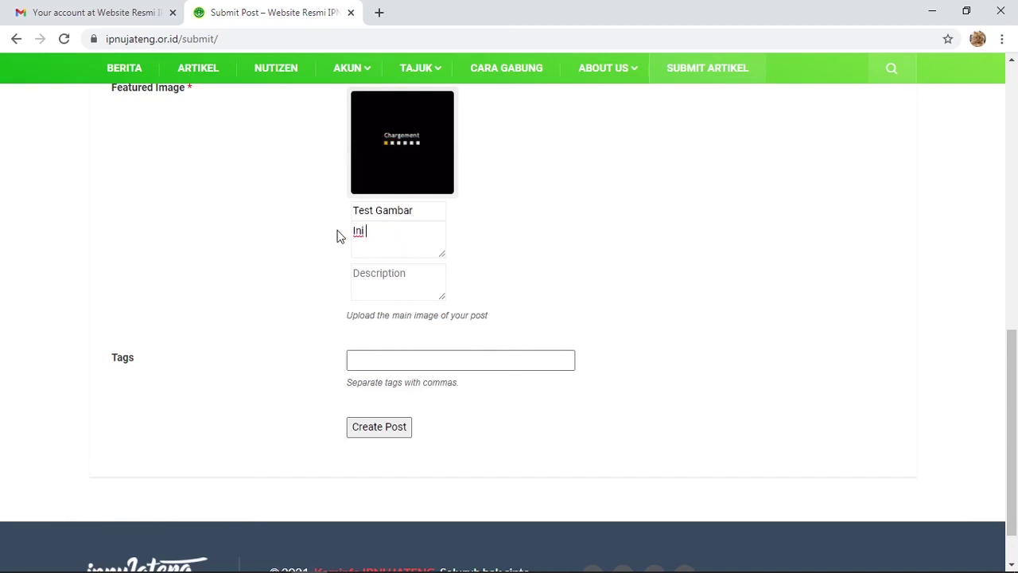
text( test gambar)
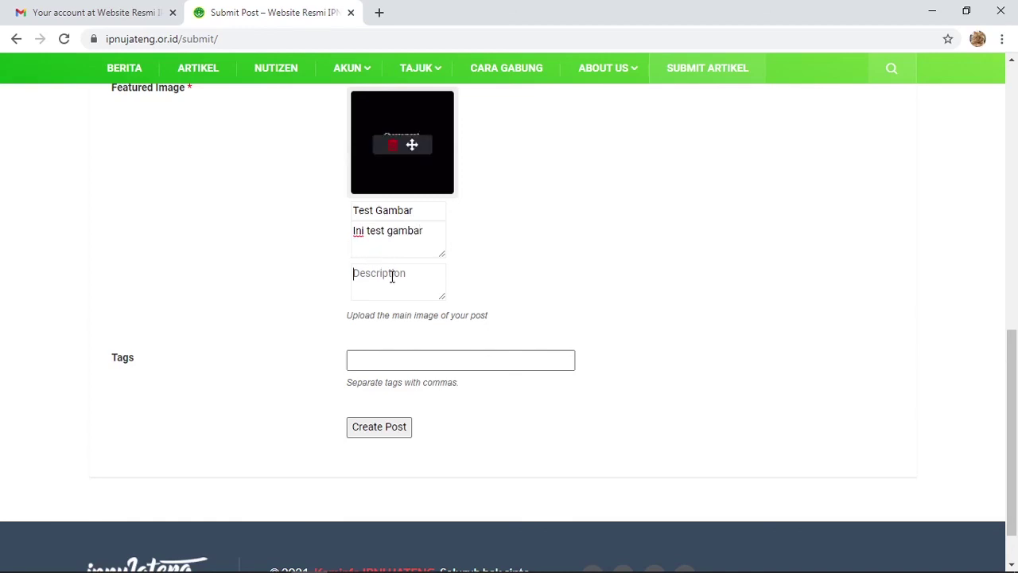
click(393, 276)
text(Gimana ya?)
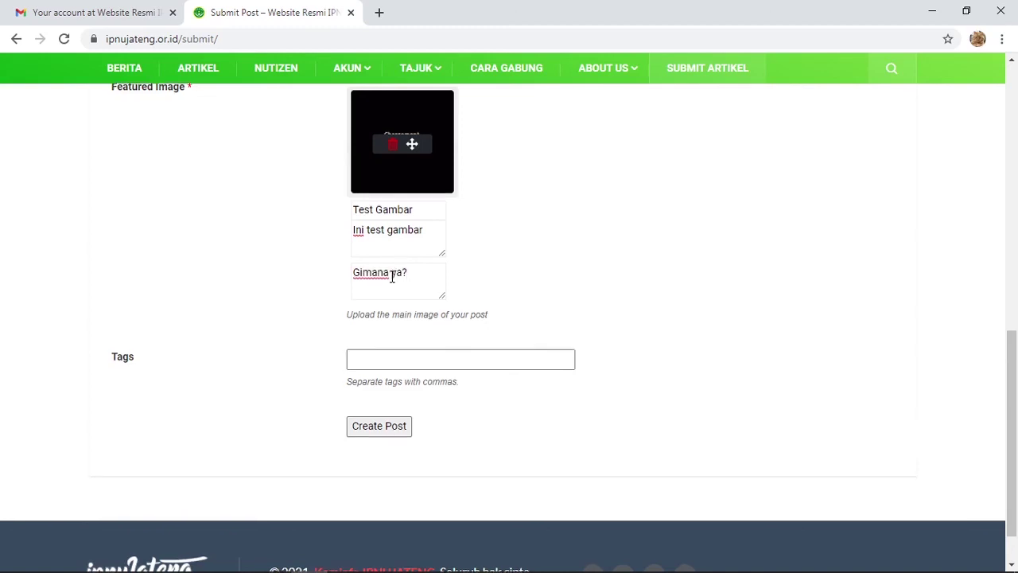
scroll(441, 318, down, 1)
click(445, 302)
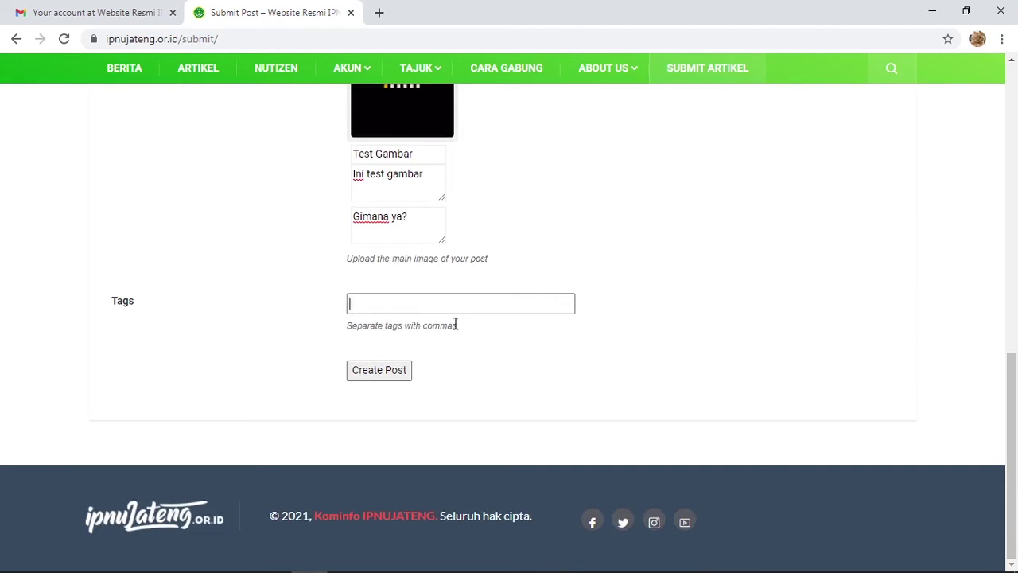
- Tag the post '#ipnujateng, #belajarberjuangbertaqwa,' and submit it with Create Post
text(W)
key(BackSpace)
text(Belajar,)
key(ctrl+a)
text(#ipnujateng, #belajarberjuangbertaqwa,)
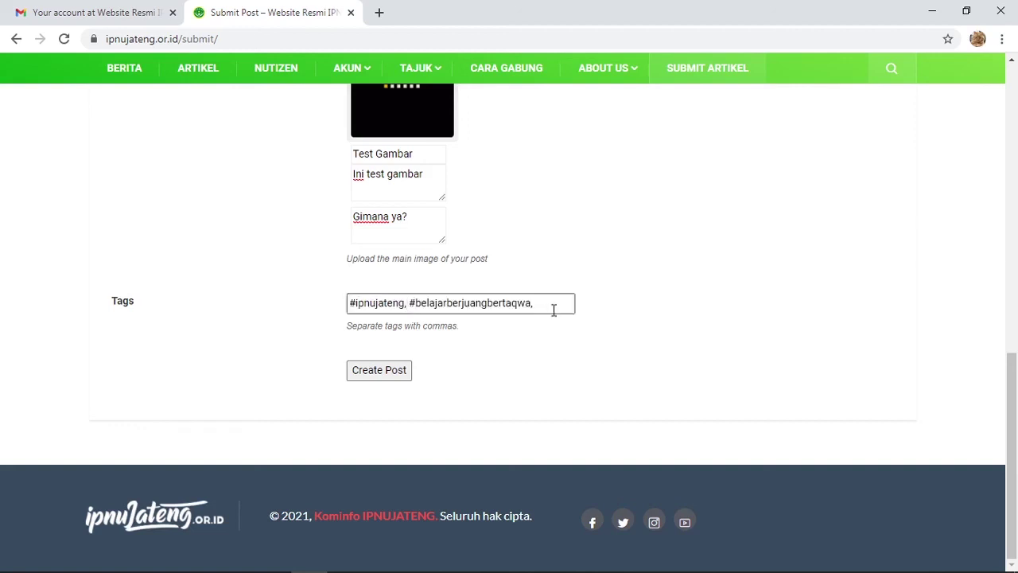
click(420, 304)
drag(534, 303, 338, 314)
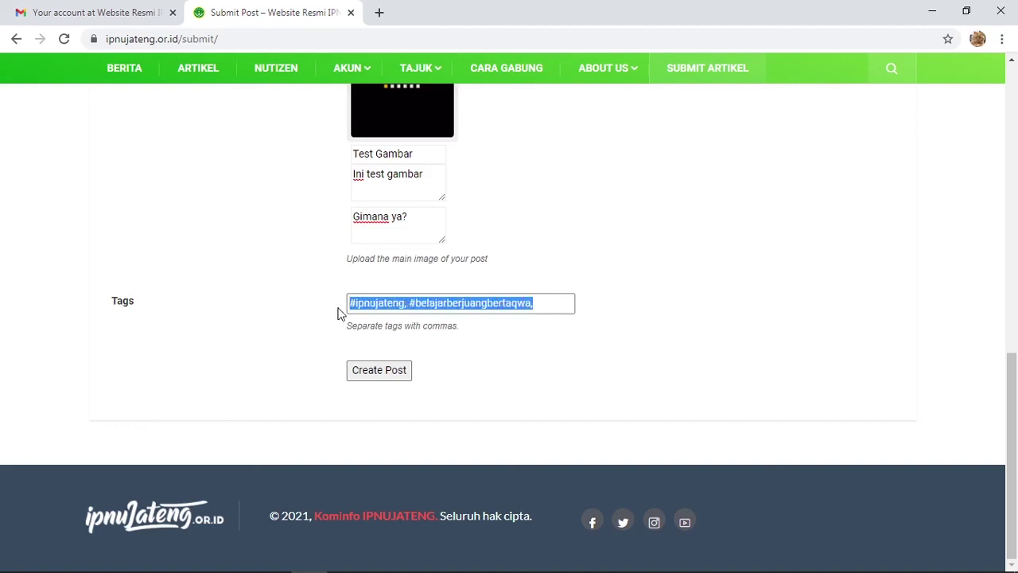
click(389, 372)
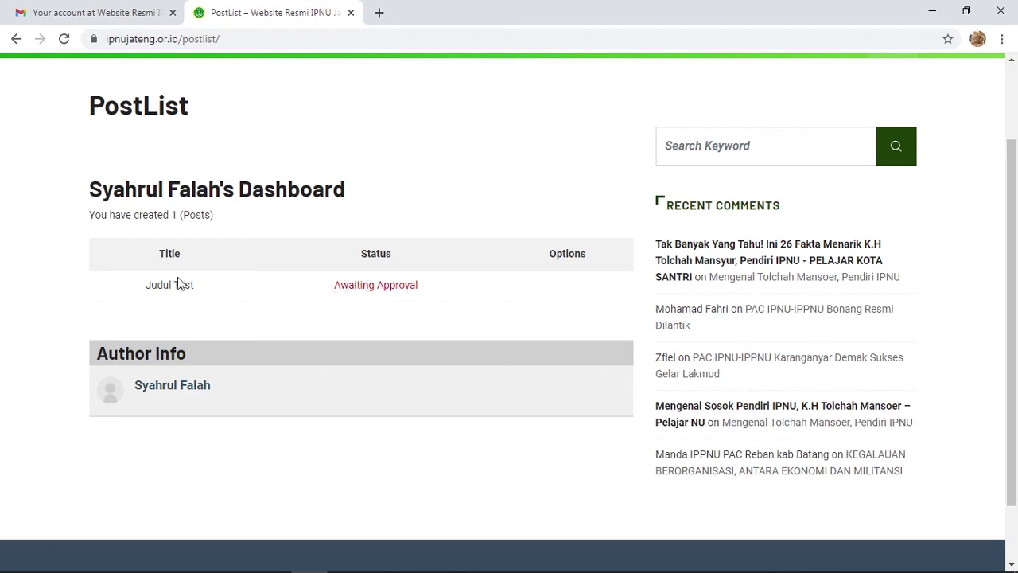
- Open the Awaiting Approval 'Judul Test' post from the PostList dashboard
drag(424, 288, 327, 288)
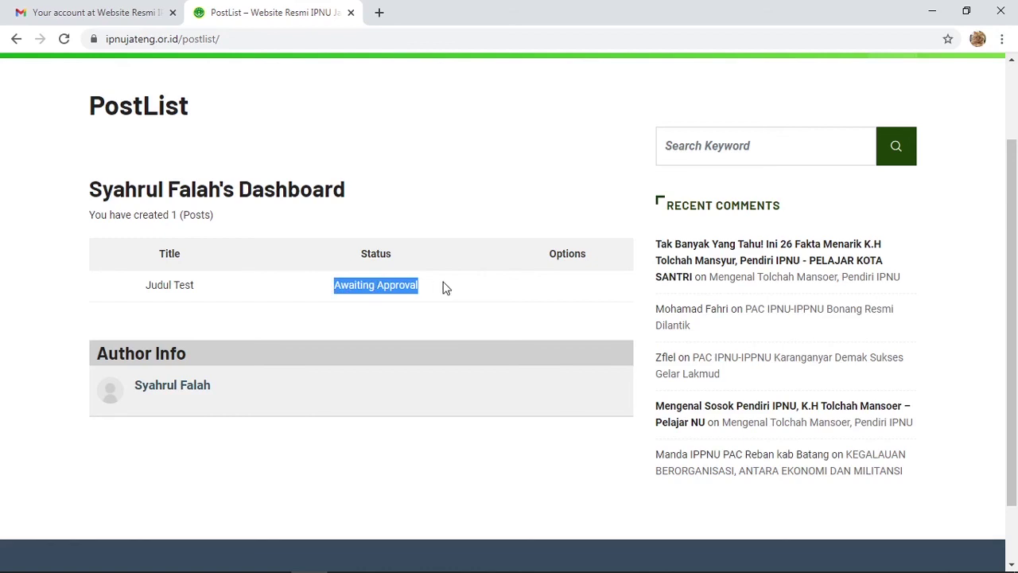
click(447, 288)
click(336, 286)
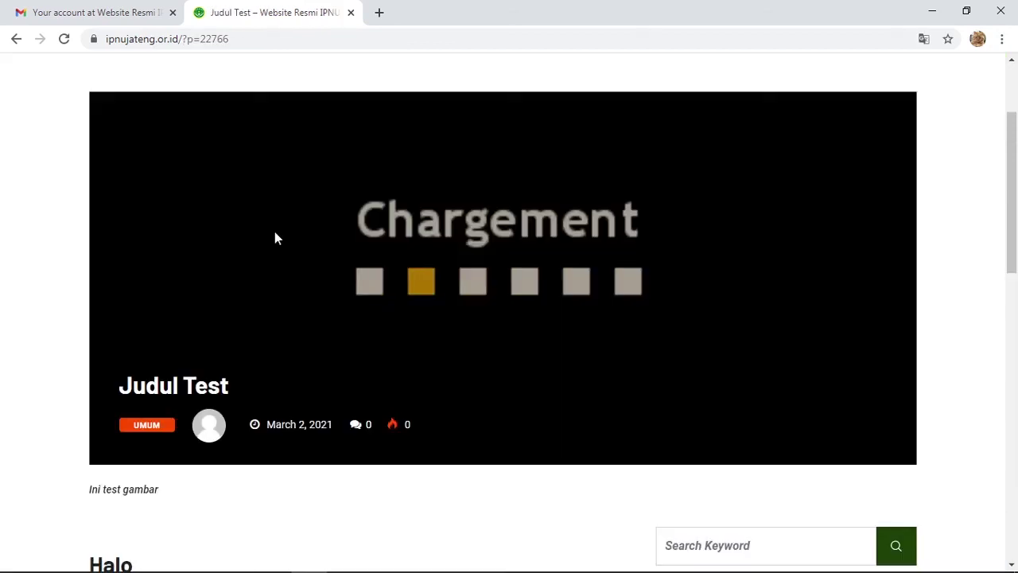